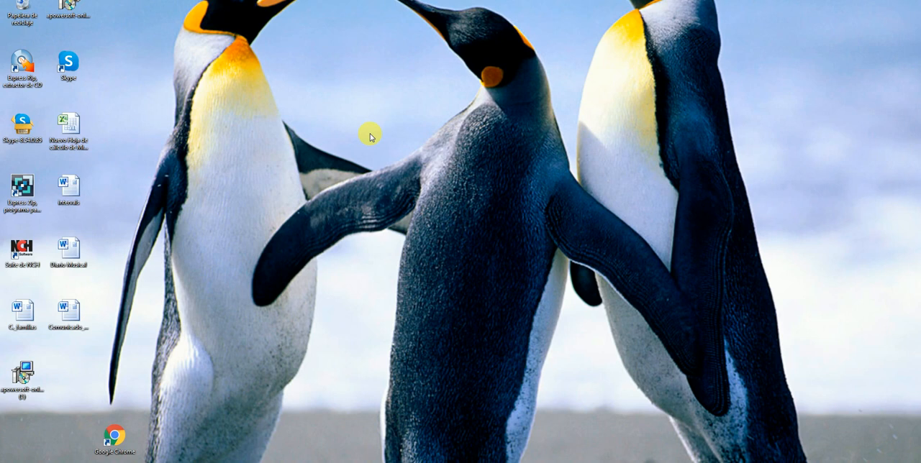
Create a new Microsoft Excel workbook on the desktop and open it, dismissing the Office activation wizard
right_click(369, 134)
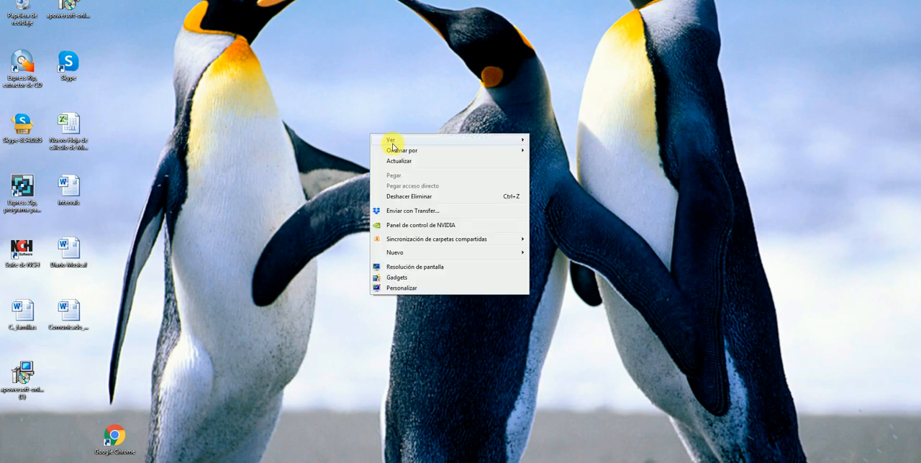
mouse_move(412, 256)
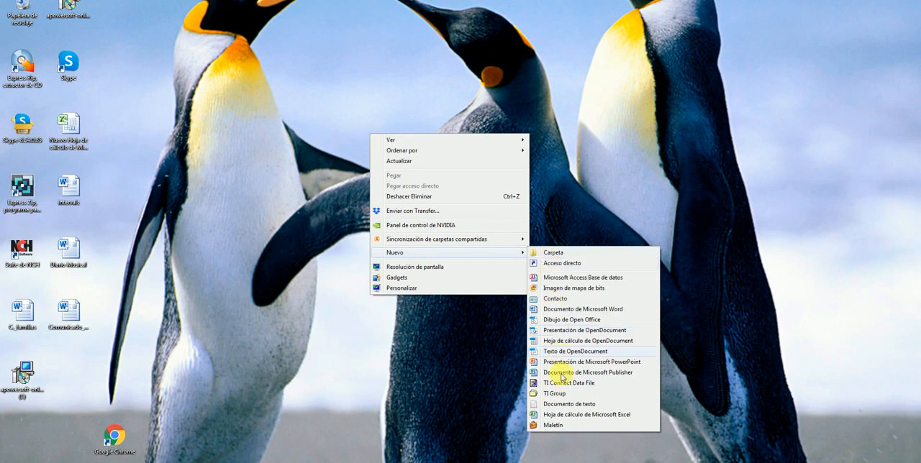
left_click(575, 416)
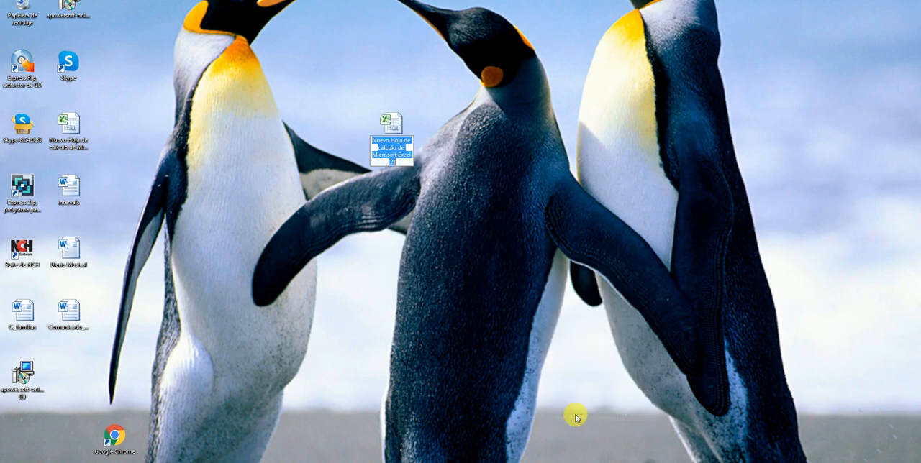
double_click(397, 130)
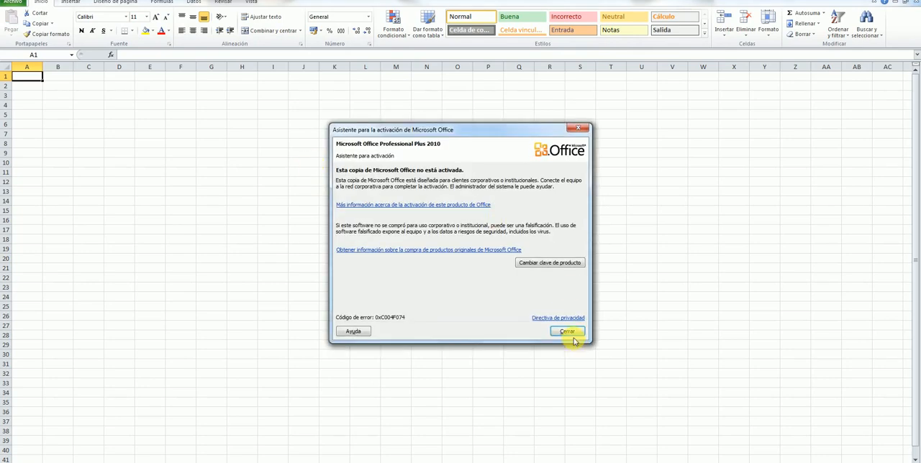
left_click(568, 332)
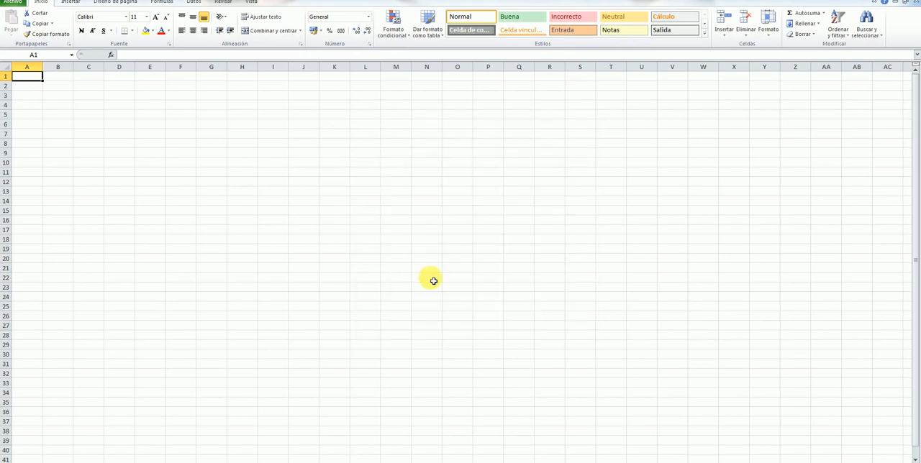
Rename the first sheet, Hoja1, as Qualitative
scroll(432, 281, "up", 2)
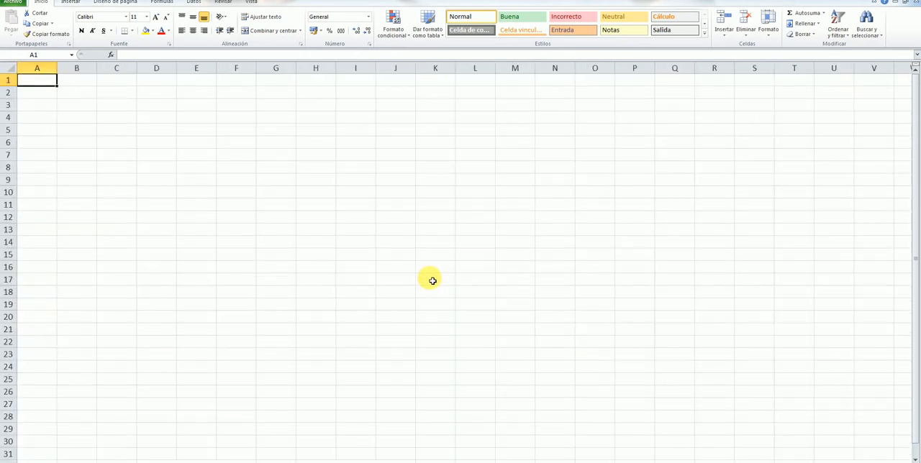
scroll(429, 278, "up", 1)
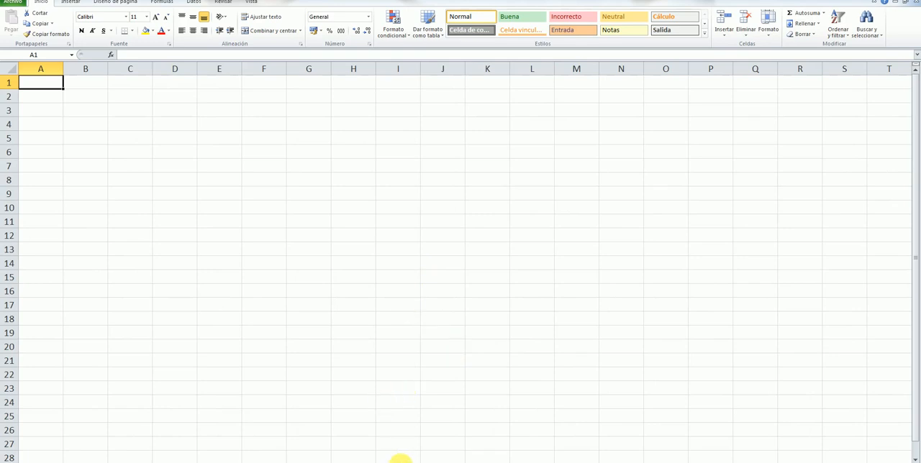
left_click(401, 462)
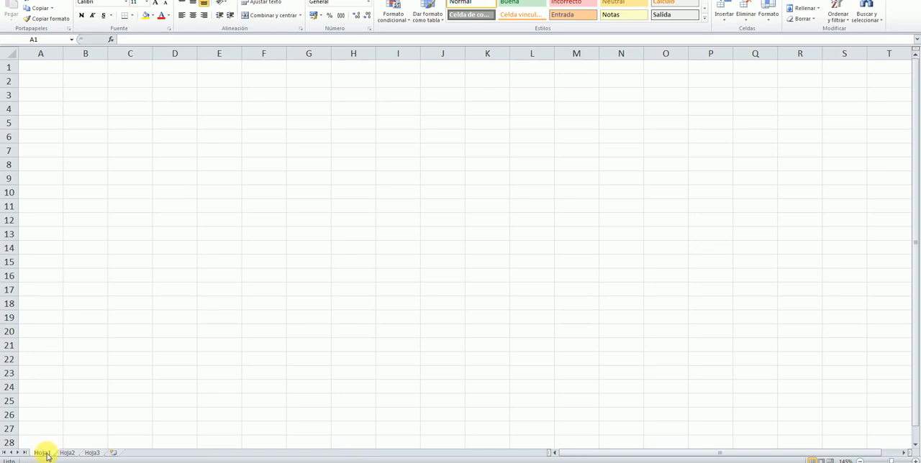
double_click(43, 453)
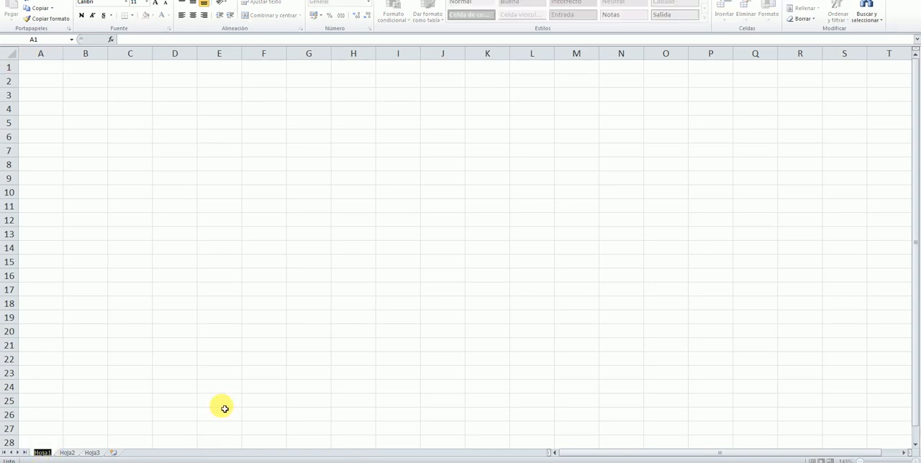
type("d")
key("BackSpace")
type("ad")
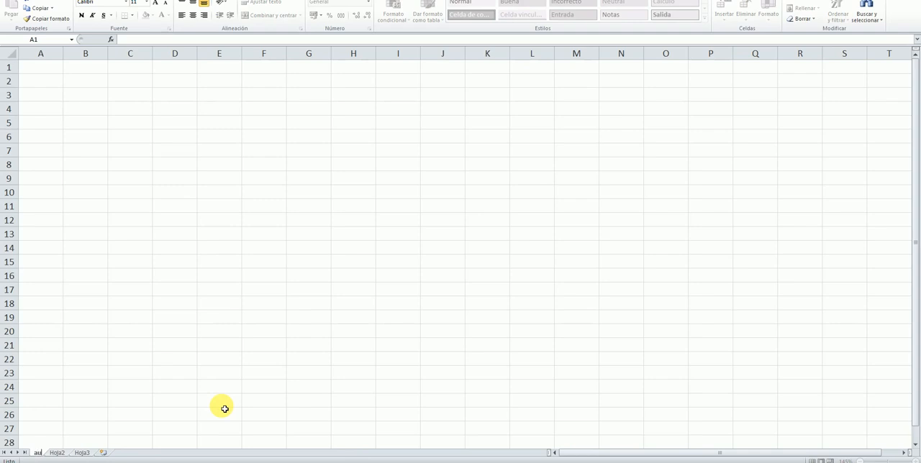
key("BackSpace")
key("BackSpace")
type("A")
key("BackSpace")
type("Qualitative")
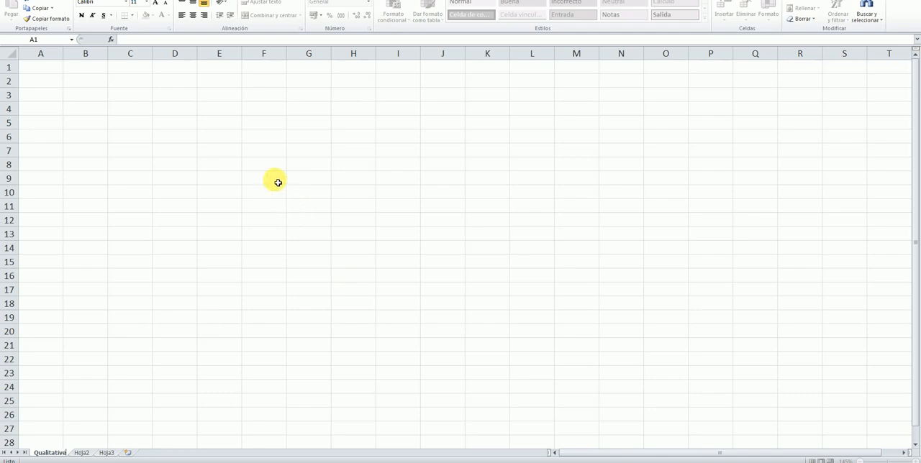
Enter the heading Pets in cell F9 and the category Dogs in F10
left_click(278, 182)
type("P")
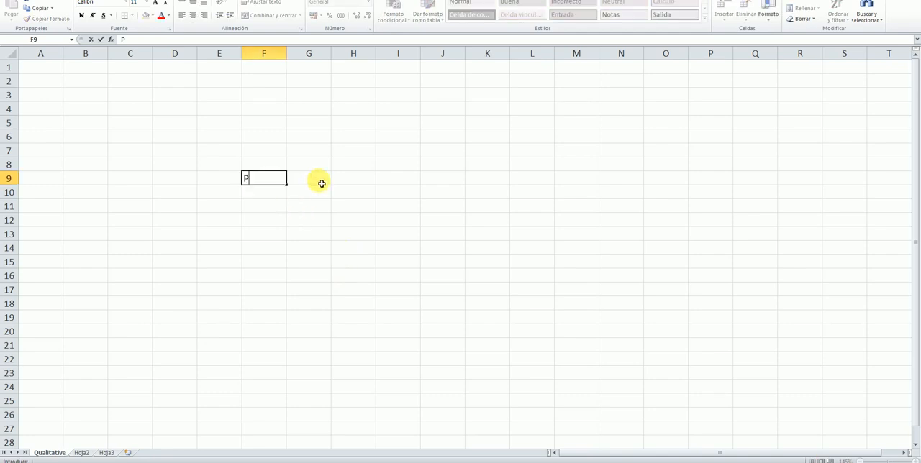
type("ets")
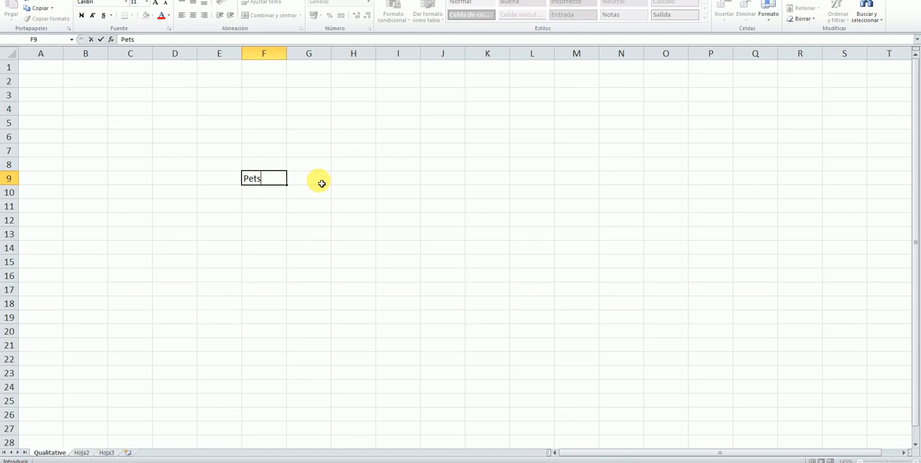
left_click(280, 197)
type("dogs")
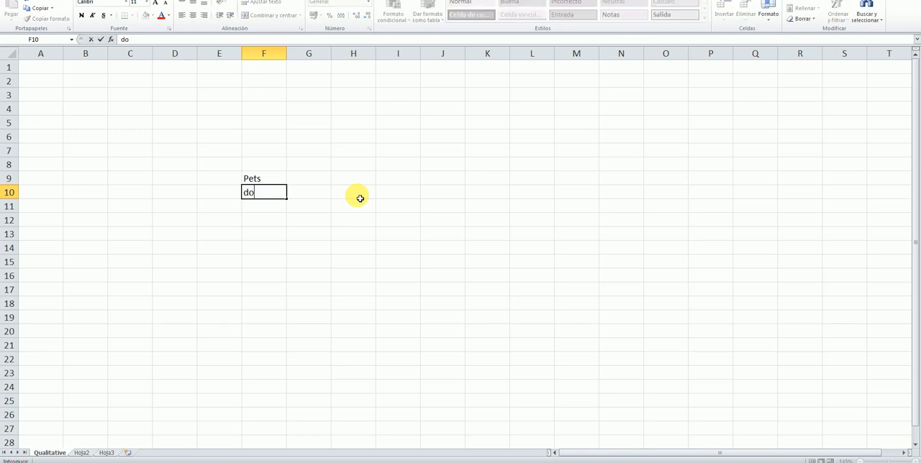
key("BackSpace")
key("BackSpace")
key("BackSpace")
key("BackSpace")
type("Dogs")
Enter the heading "abs freq" in cell G9 and the value 12 for Dogs in G10
left_click(317, 184)
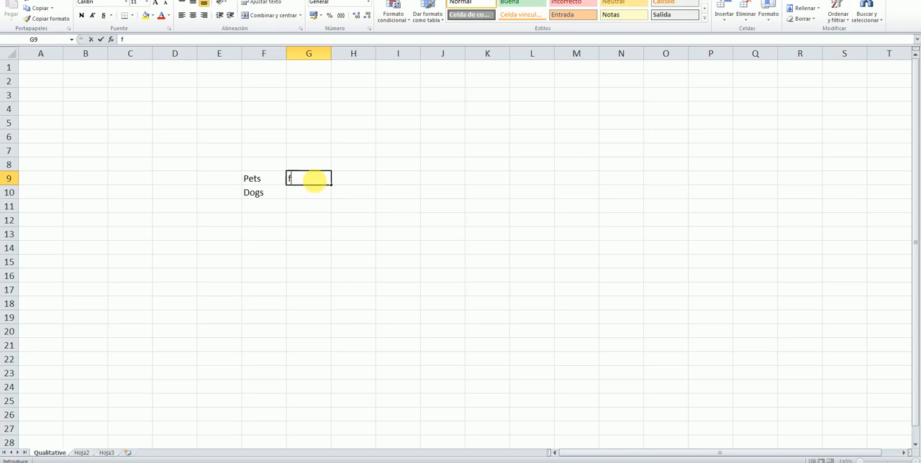
type("abs fre")
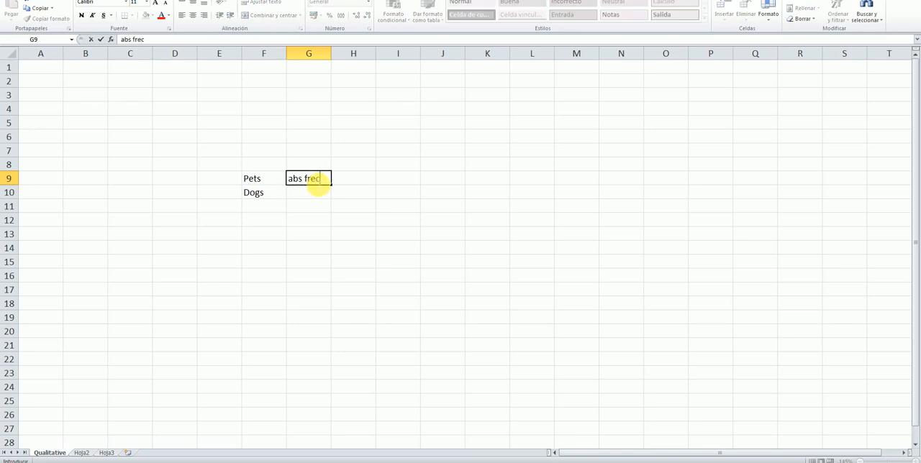
type("c")
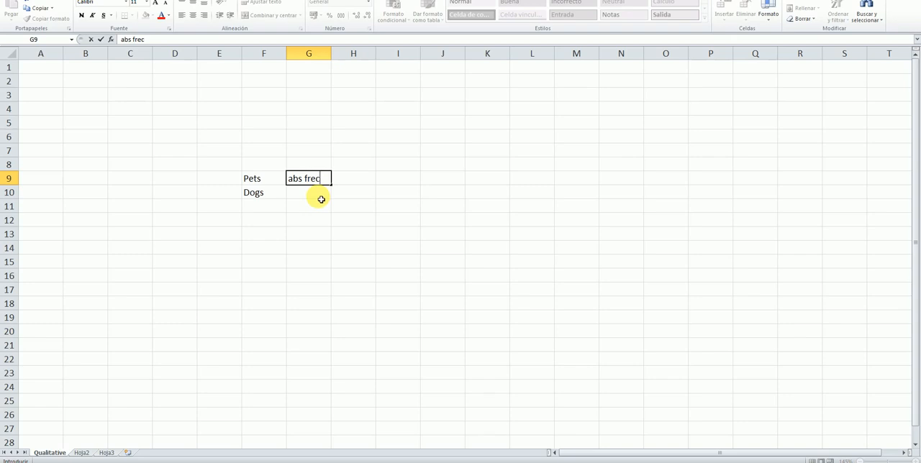
key("BackSpace")
type("q")
left_click(321, 193)
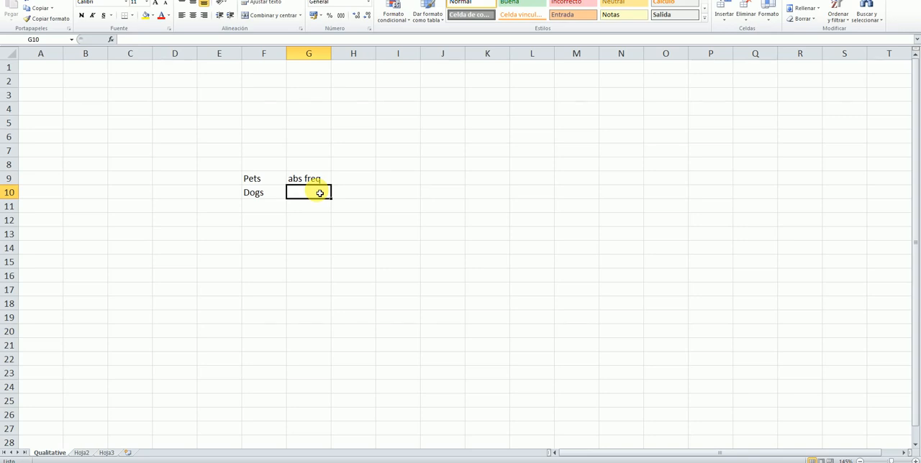
type("12")
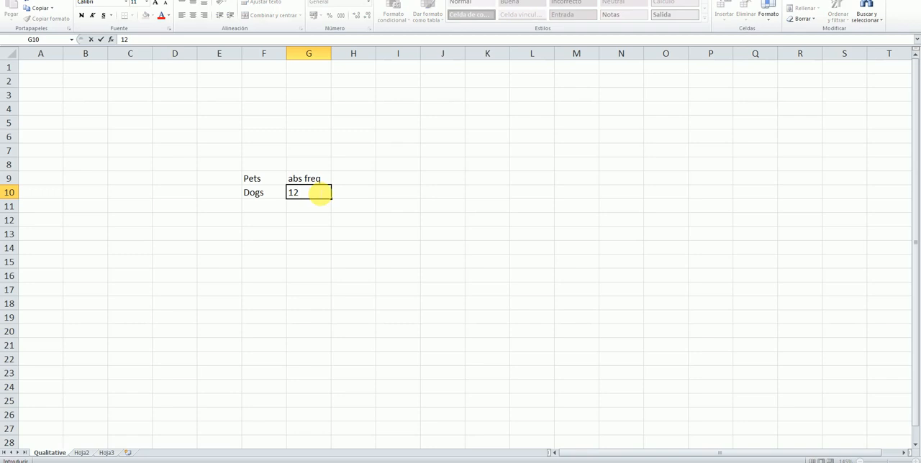
Add the category Cats in cell F11 with a frequency of 8 in G11
left_click(278, 208)
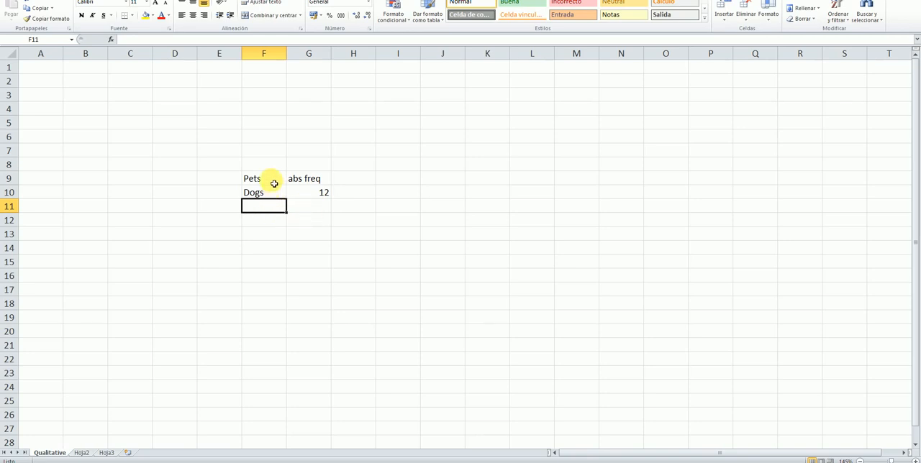
type("Catas")
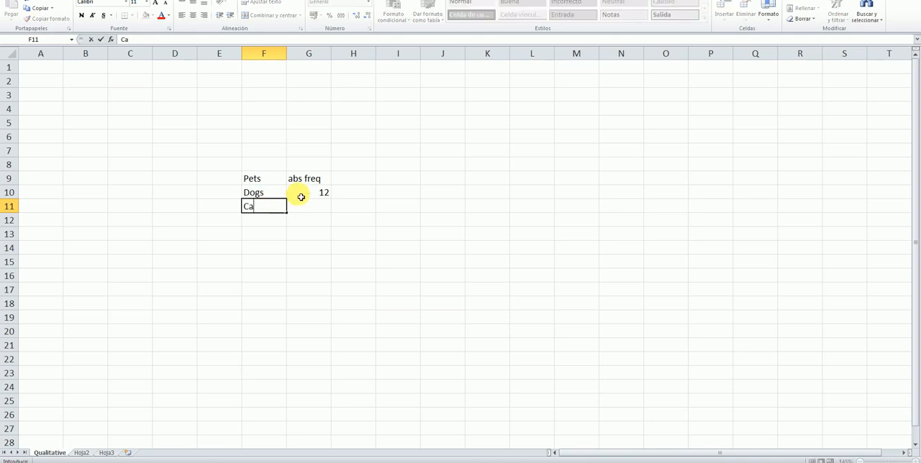
key("BackSpace")
key("BackSpace")
type("s")
key("Tab")
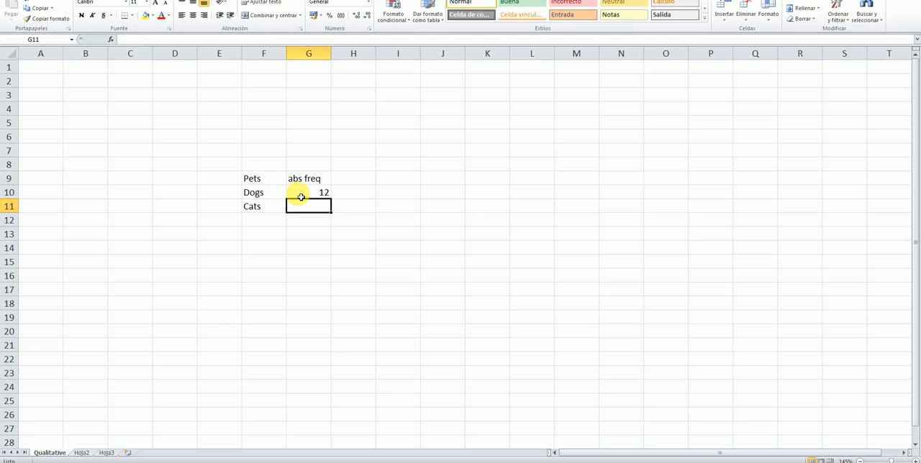
type("8")
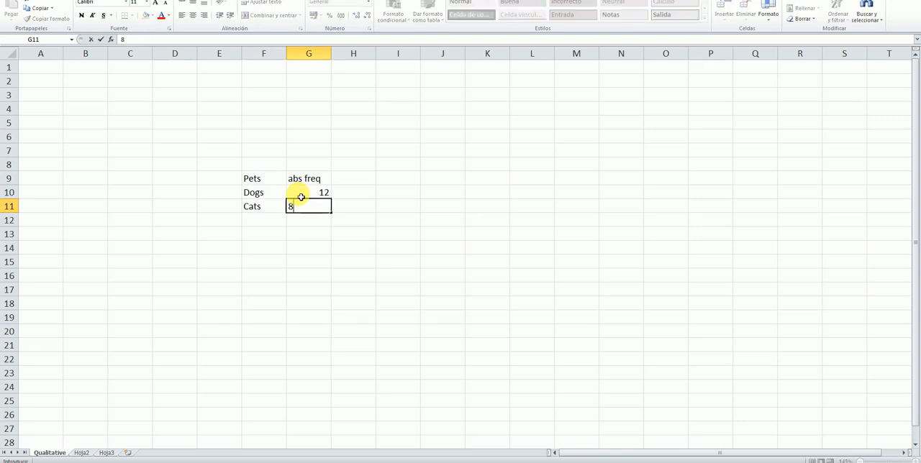
Add the category Birds in cell F12 with a frequency of 5 in G12
left_click(277, 224)
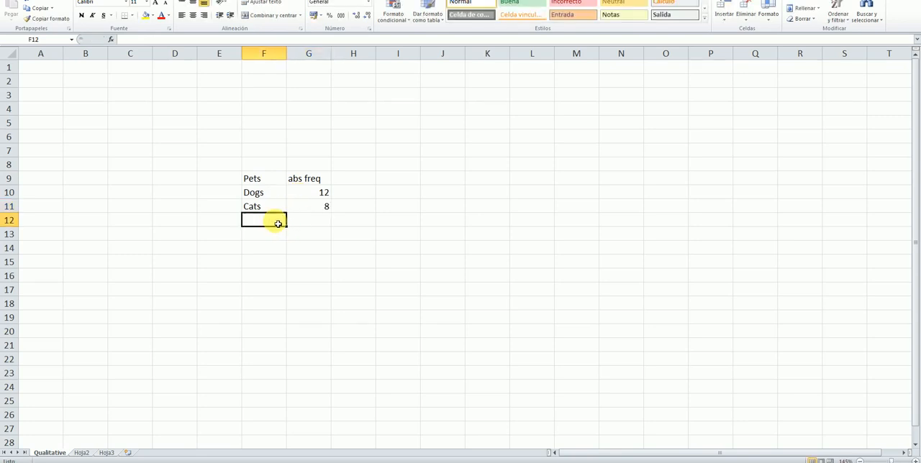
type("Birds")
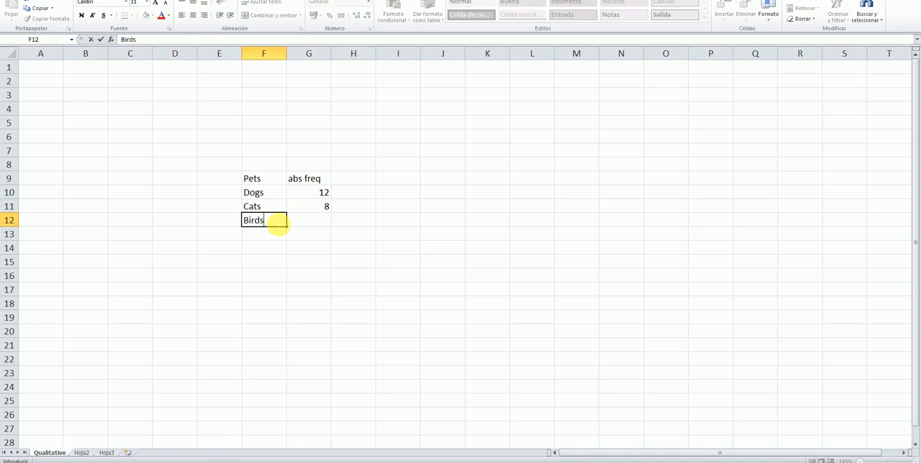
left_click(326, 225)
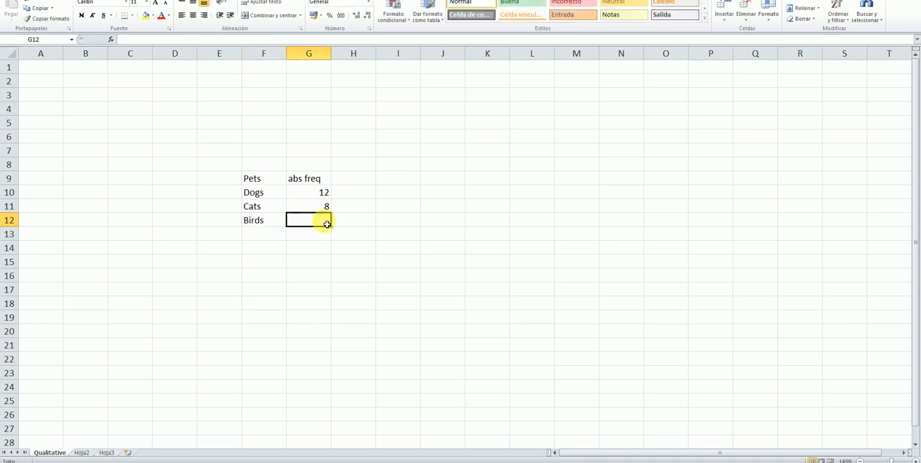
type("5")
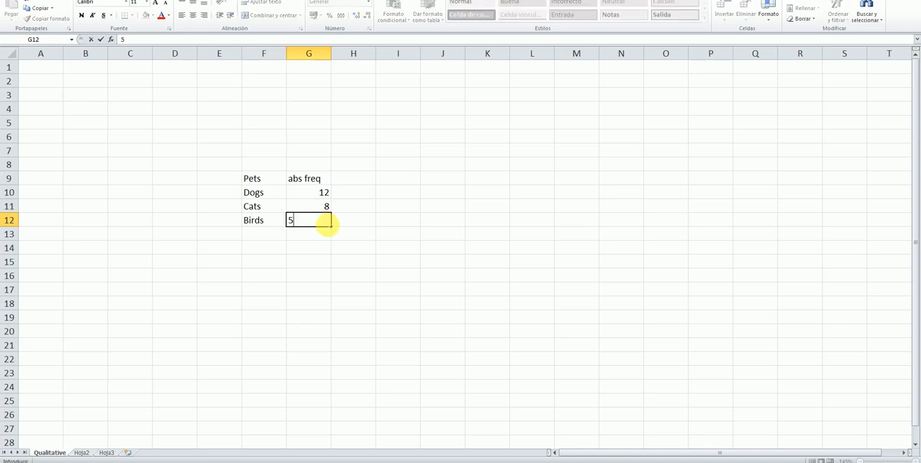
Add the category Tortoises in cell F13 with a frequency of 3 in G13
left_click(284, 233)
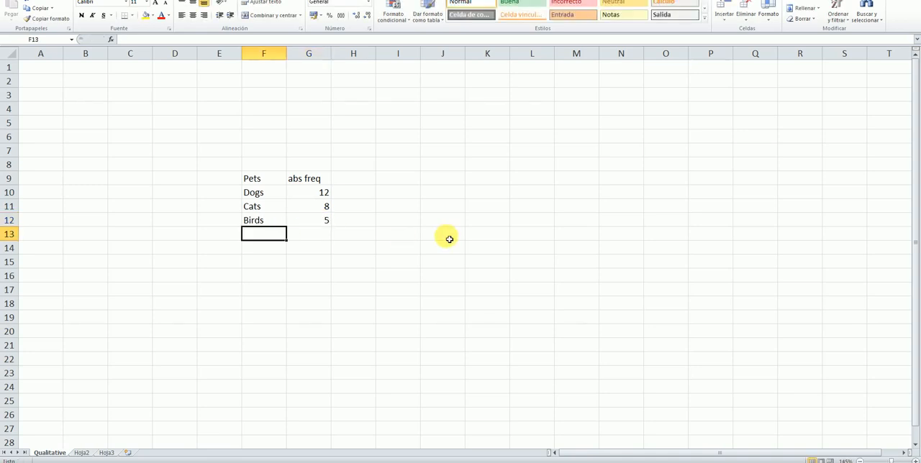
type("To")
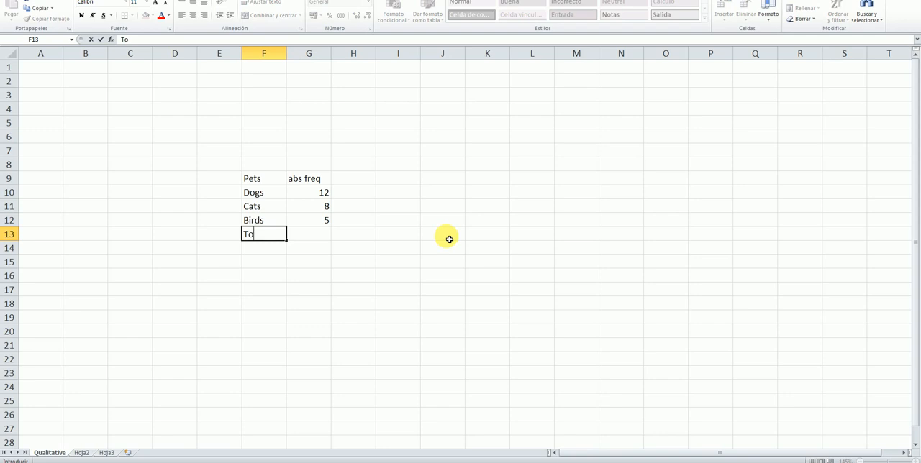
type("rtoises")
left_click(311, 236)
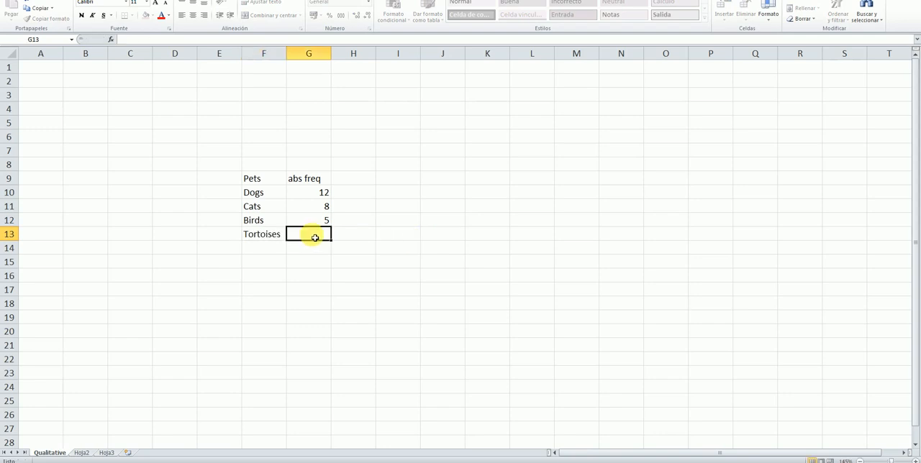
type("3")
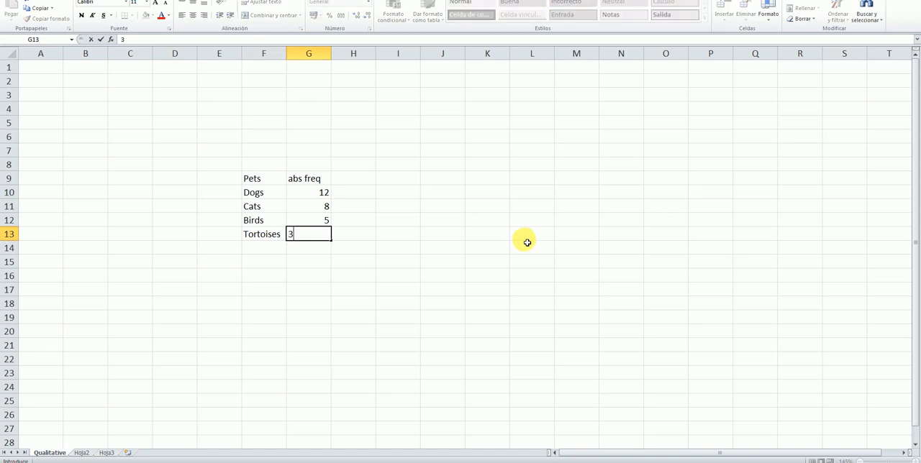
Add the category Fish in cell F14 with a frequency of 1 in G14
left_click(285, 253)
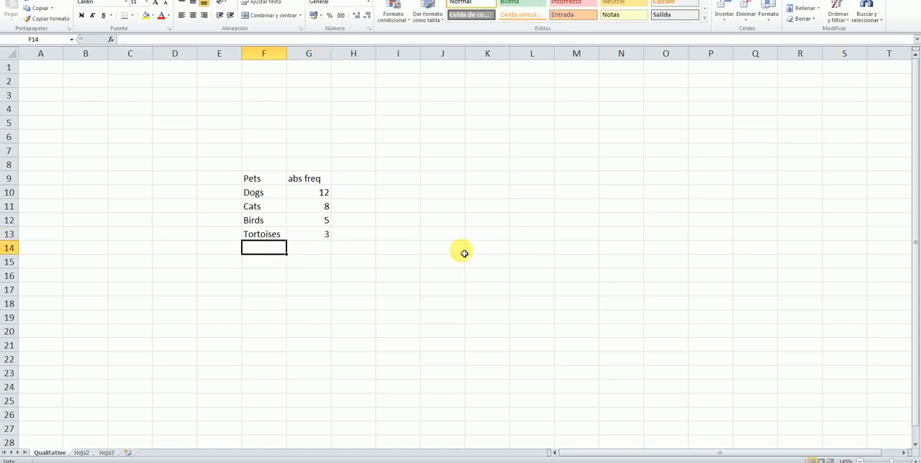
type("Fish")
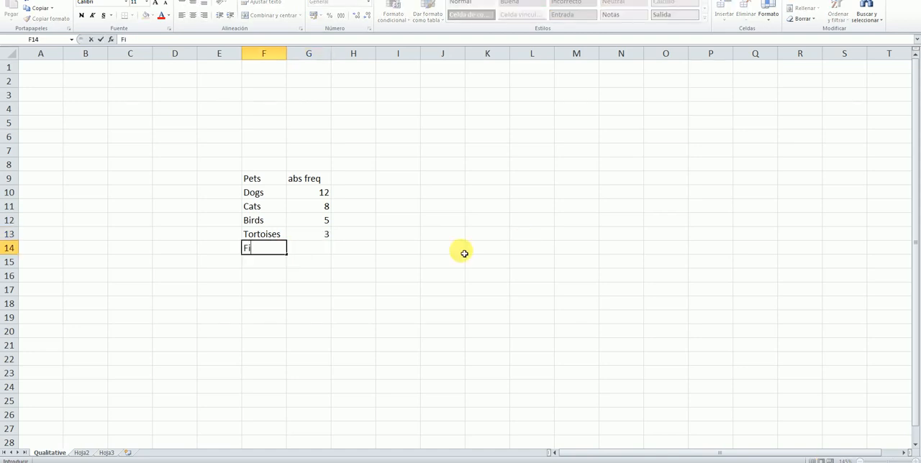
left_click(323, 253)
type("1")
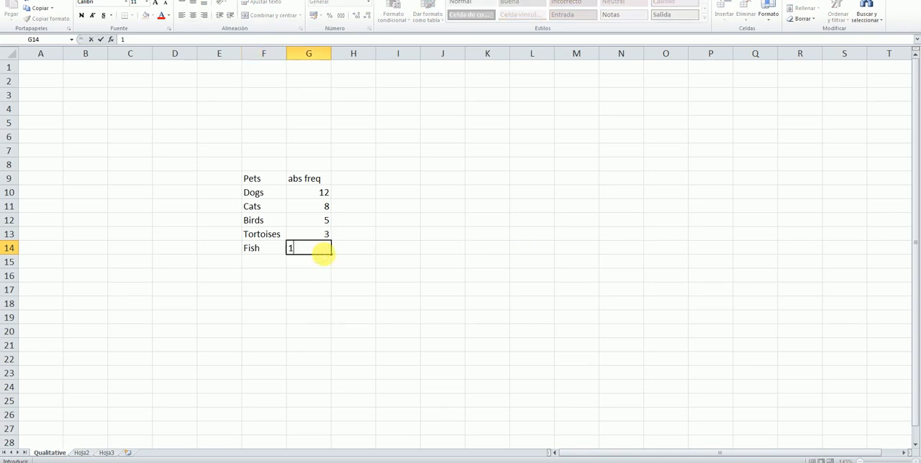
left_click(425, 247)
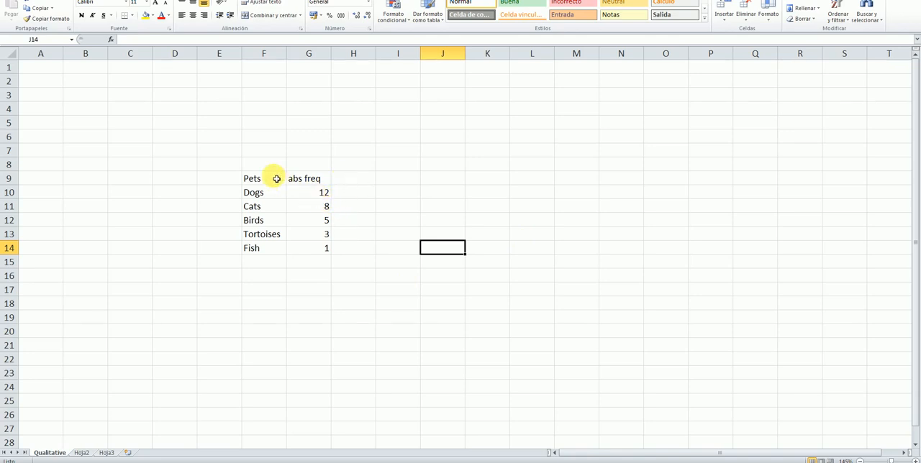
Apply all borders to the pets table range F9:H14, including the empty third column
left_click_drag(273, 179, 351, 249)
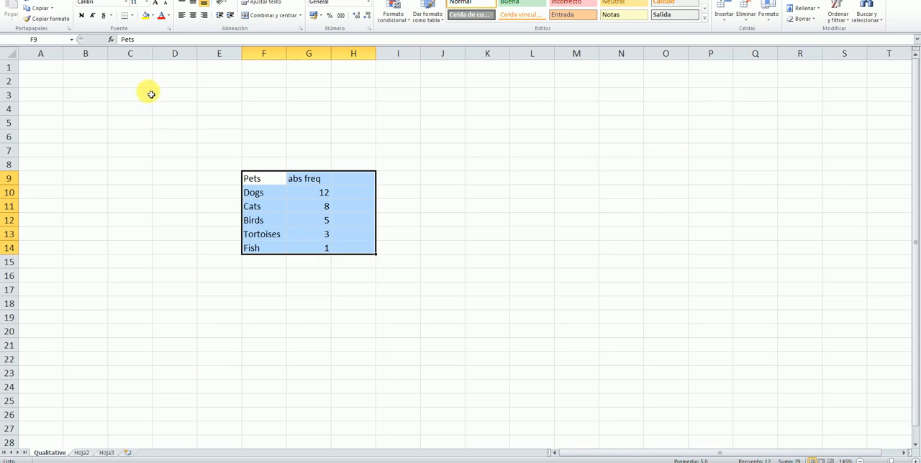
left_click(133, 18)
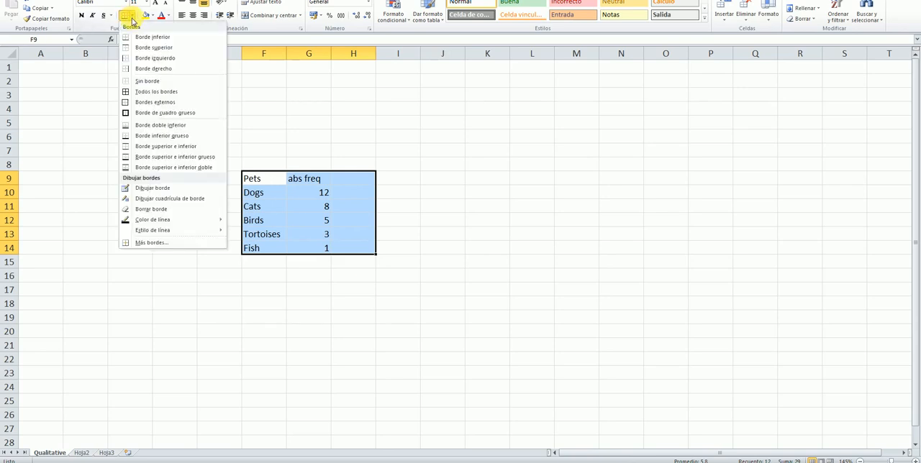
left_click(142, 92)
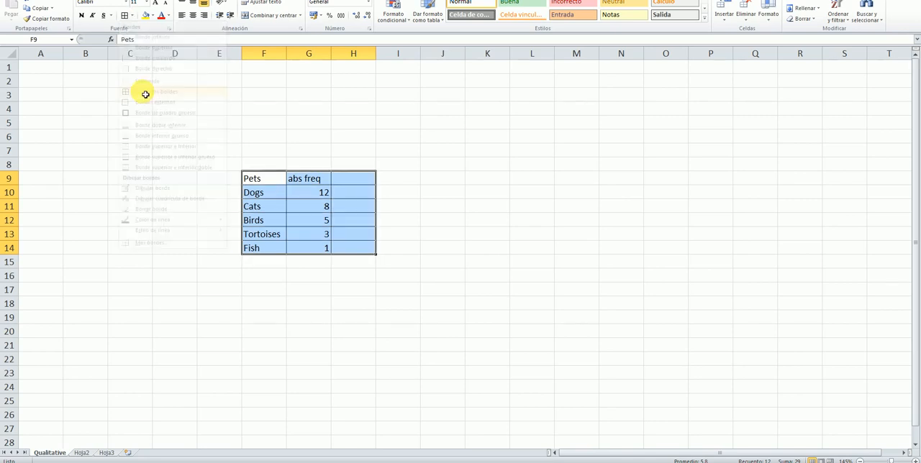
left_click(398, 164)
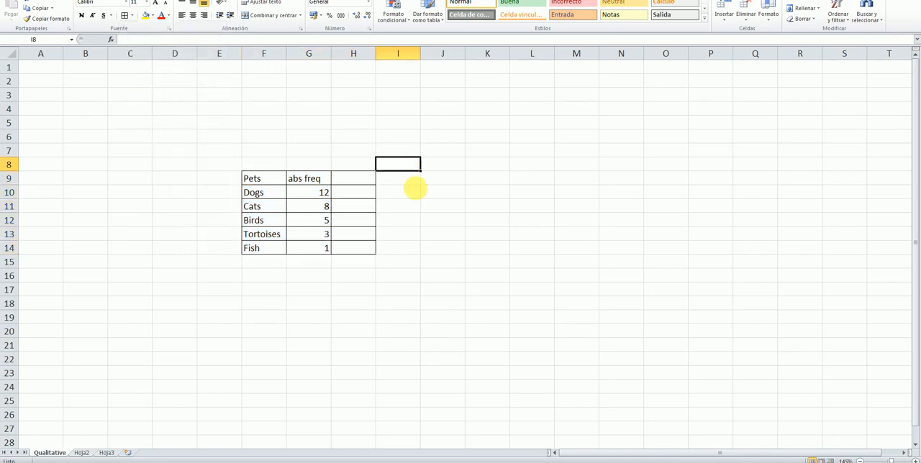
Shade the table's header row F9:H9 with a light beige fill colour
double_click(321, 264)
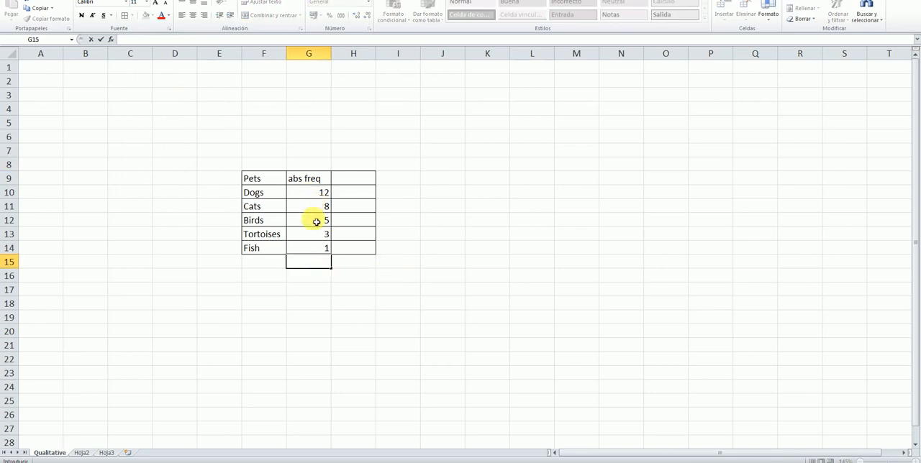
left_click_drag(276, 180, 343, 183)
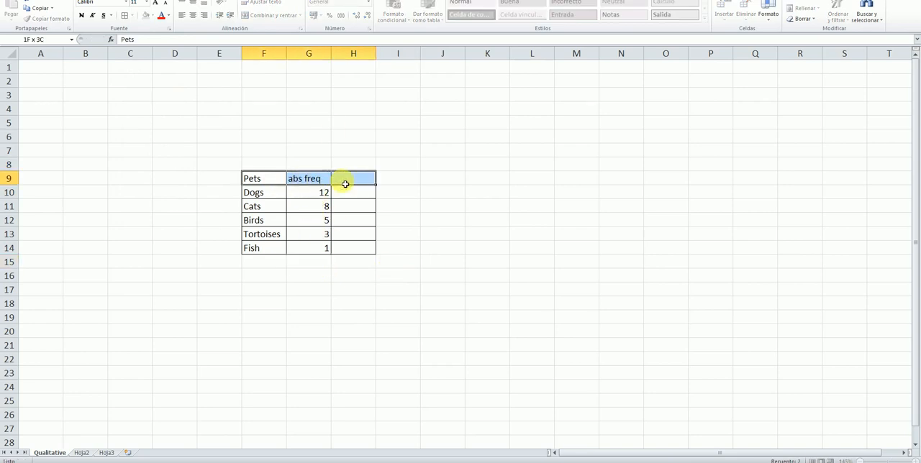
left_click(152, 16)
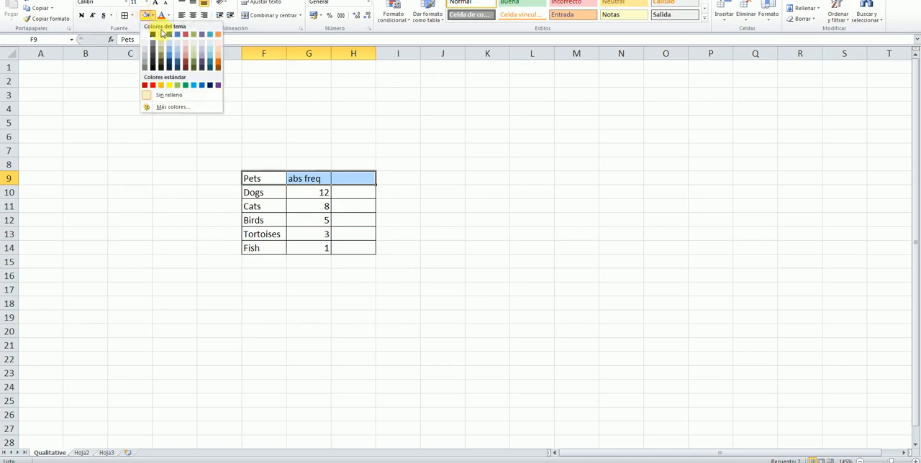
left_click(151, 41)
left_click(470, 177)
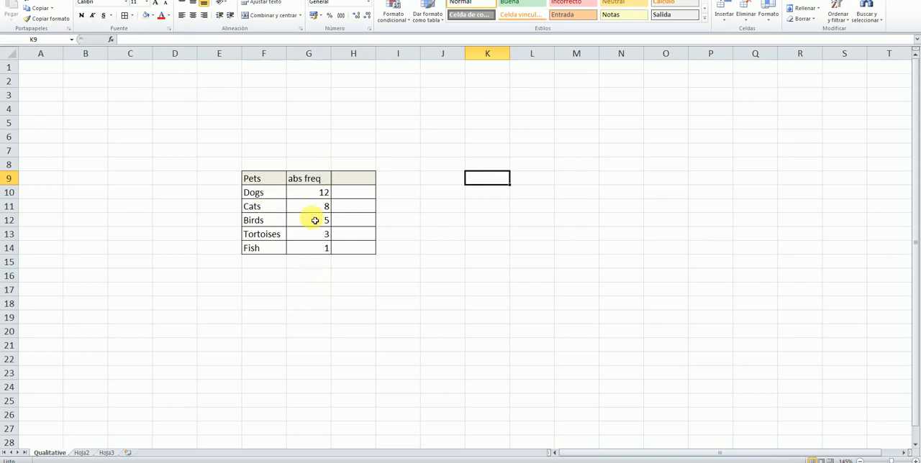
Total the absolute frequencies in cell G15 with the formula =suma(G10:G14)
left_click(308, 260)
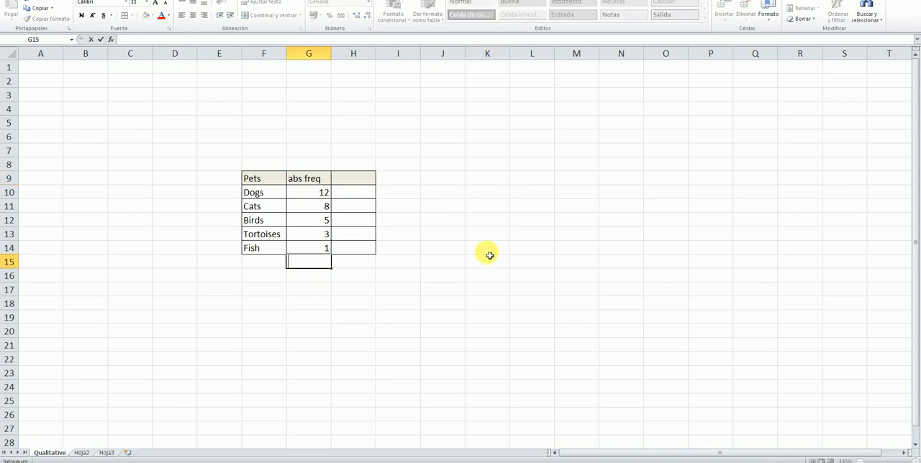
type("=")
type("s")
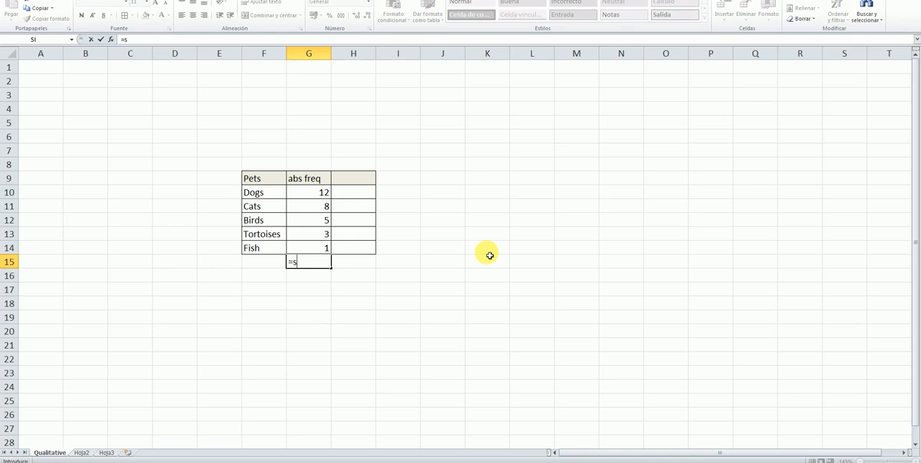
type("uma")
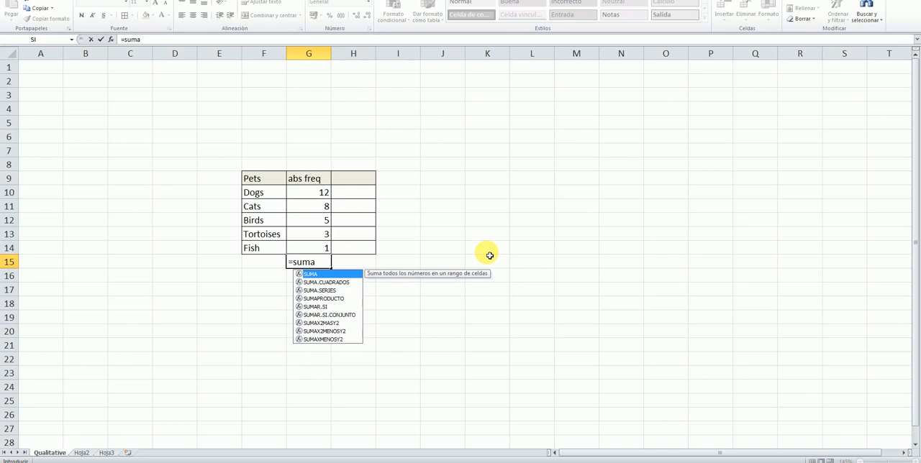
type("(")
left_click_drag(319, 191, 326, 249)
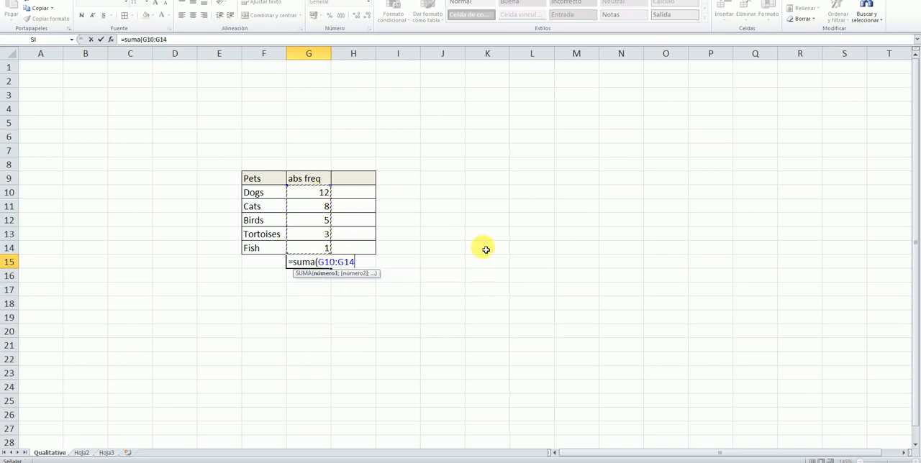
type(")")
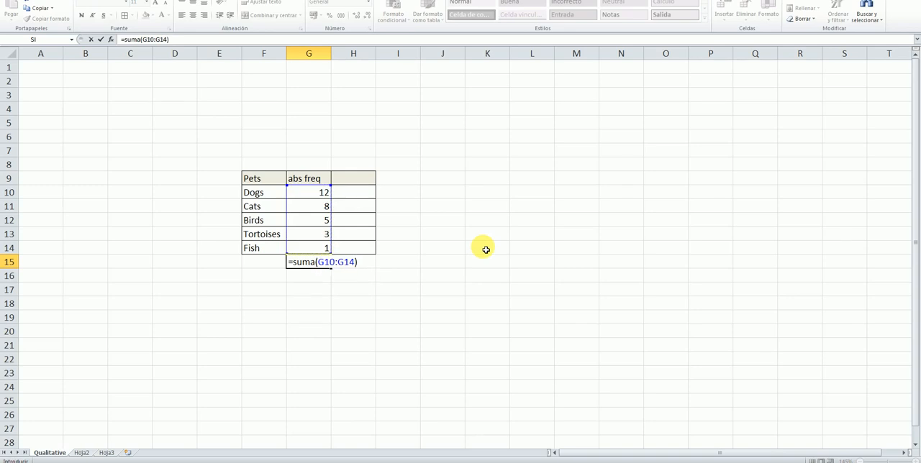
key("Return")
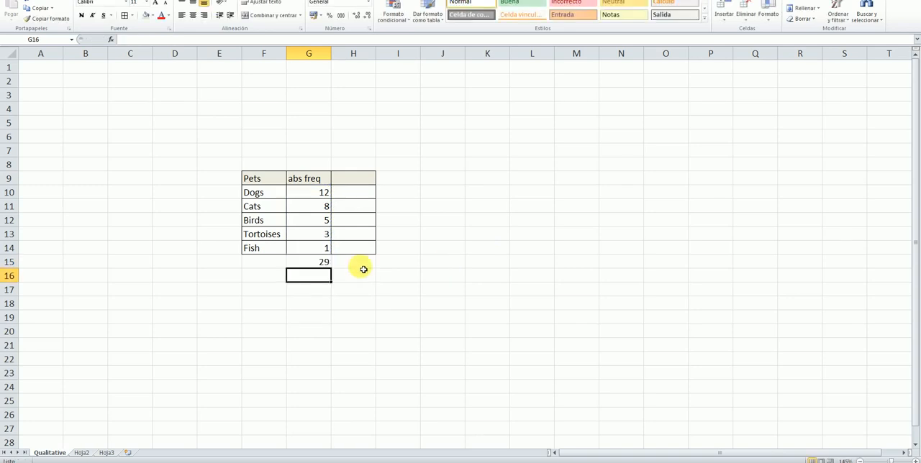
left_click(312, 263)
left_click(398, 274)
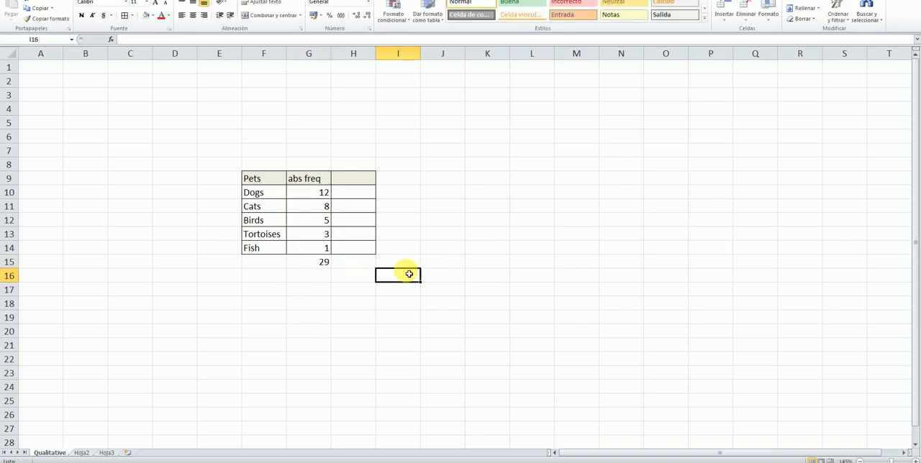
Add the header rel freq in H9 and calculate the Dogs relative frequency in H10 with =G10/G$15
double_click(366, 181)
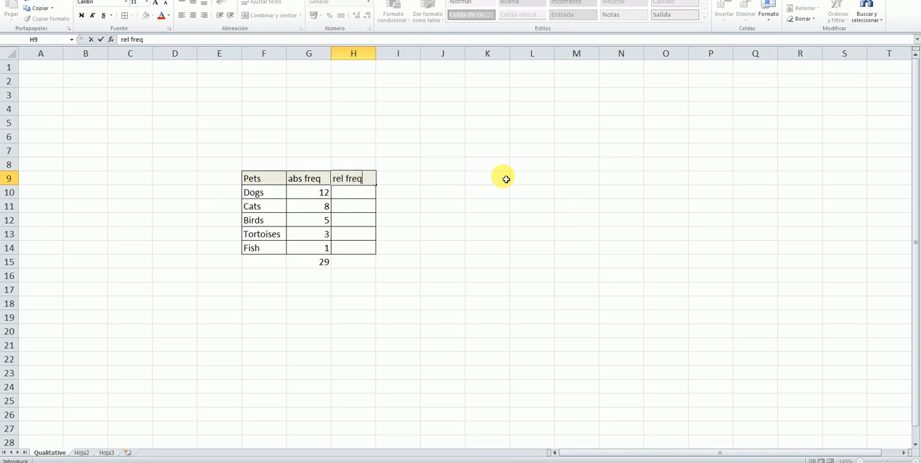
left_click(359, 197)
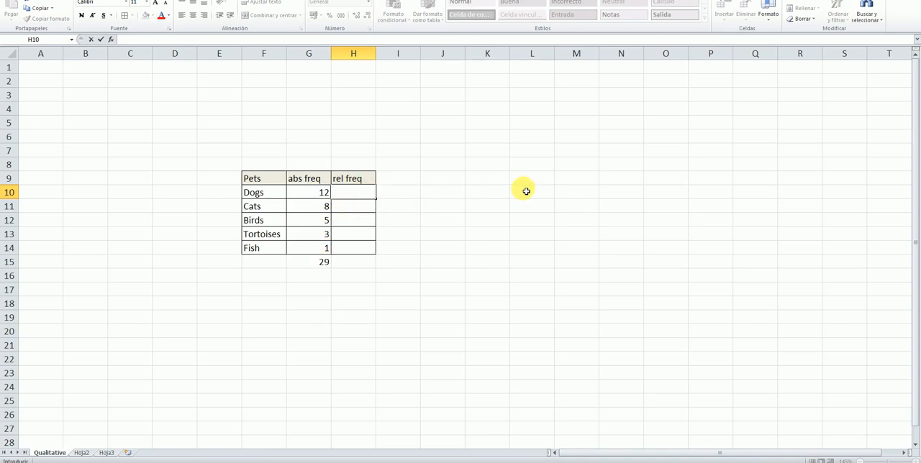
type("=")
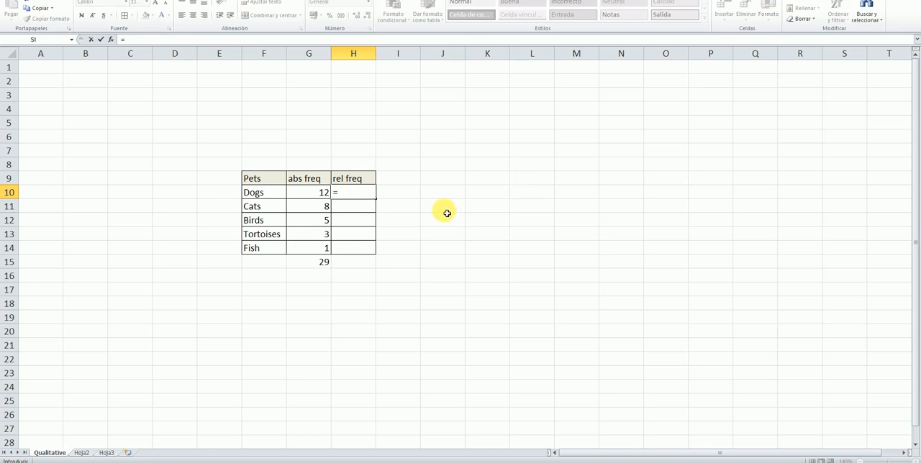
left_click(322, 195)
type("/")
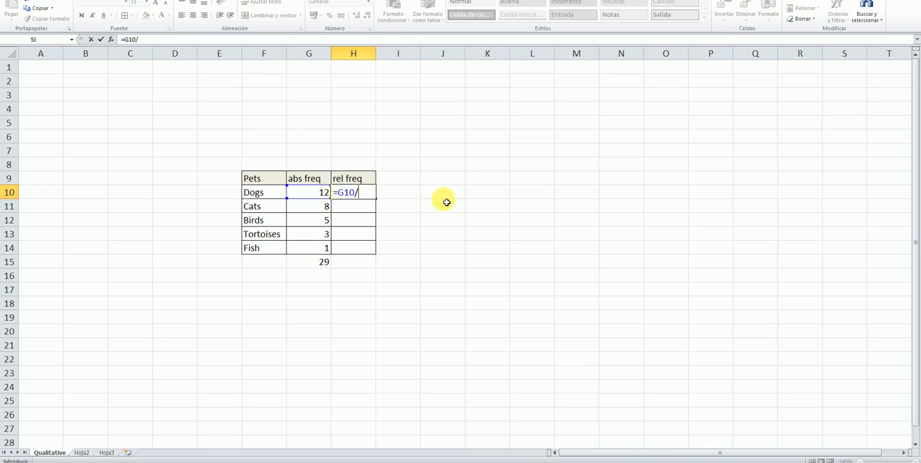
left_click(315, 265)
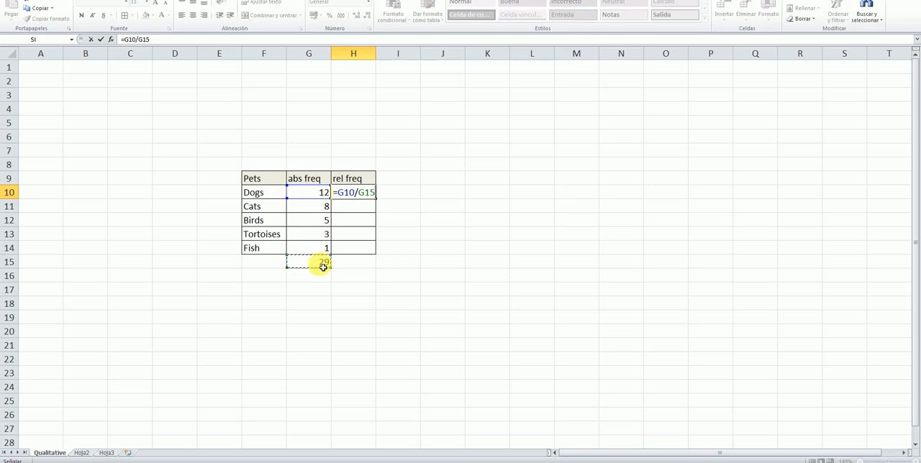
left_click(368, 197)
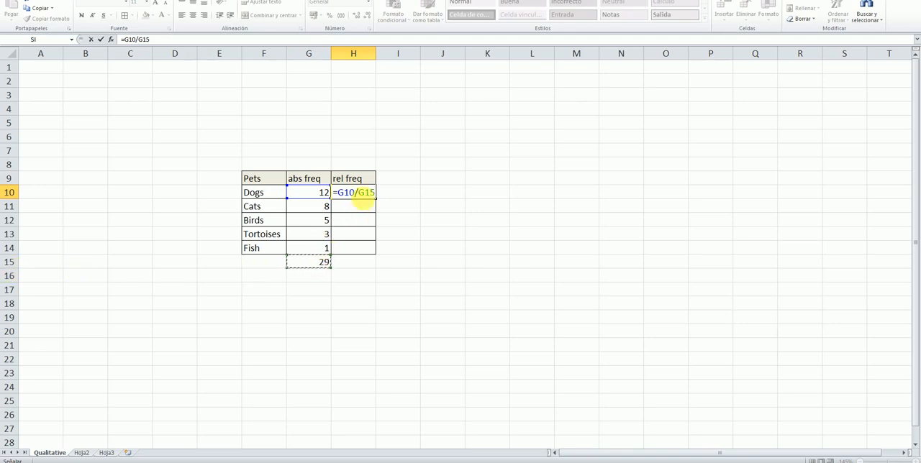
key("F2")
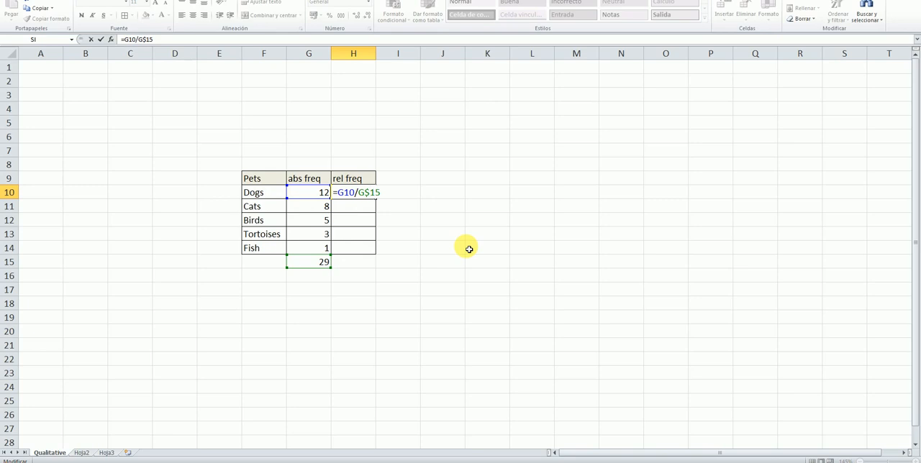
key("Return")
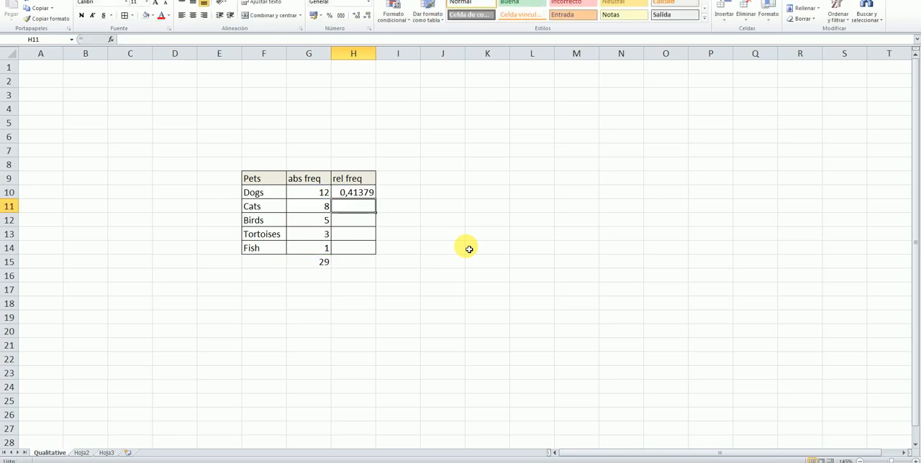
Fill the relative frequency formula from H10 down to the Fish row in H14
left_click(353, 194)
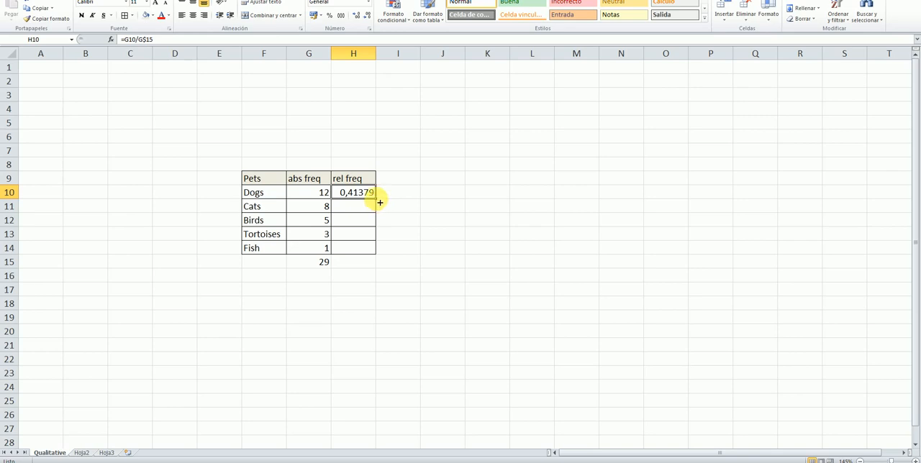
left_click_drag(380, 203, 379, 251)
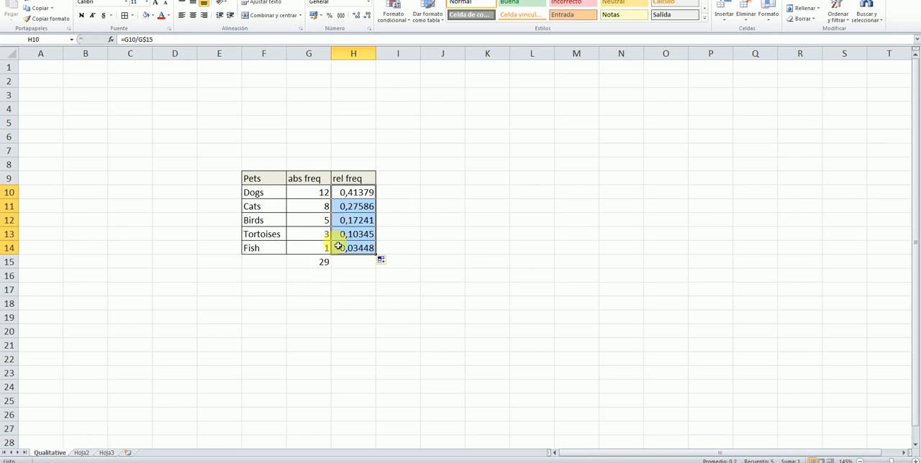
left_click(442, 261)
Copy the sum formula from G15 across to H15 to total the relative frequencies, and check its range
double_click(353, 264)
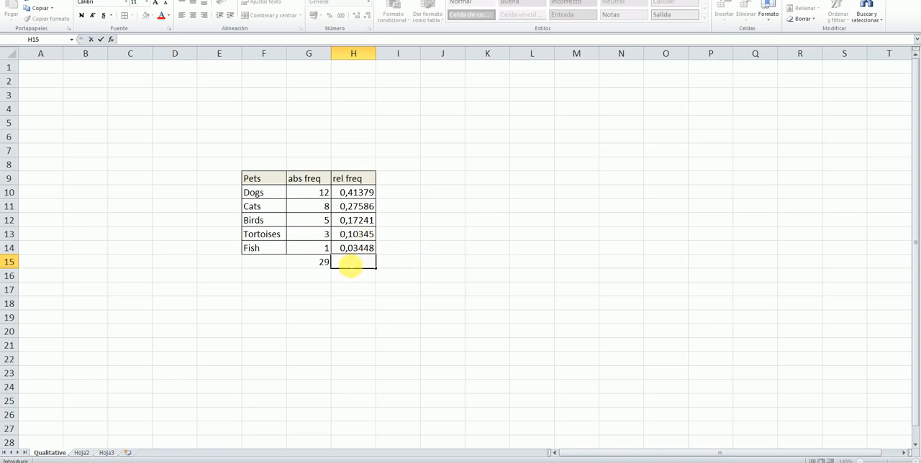
left_click(323, 267)
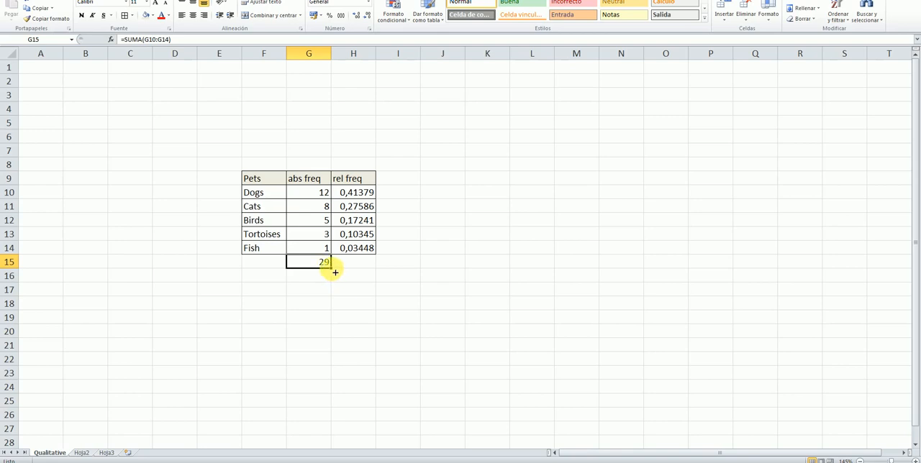
left_click_drag(335, 272, 376, 273)
left_click(474, 275)
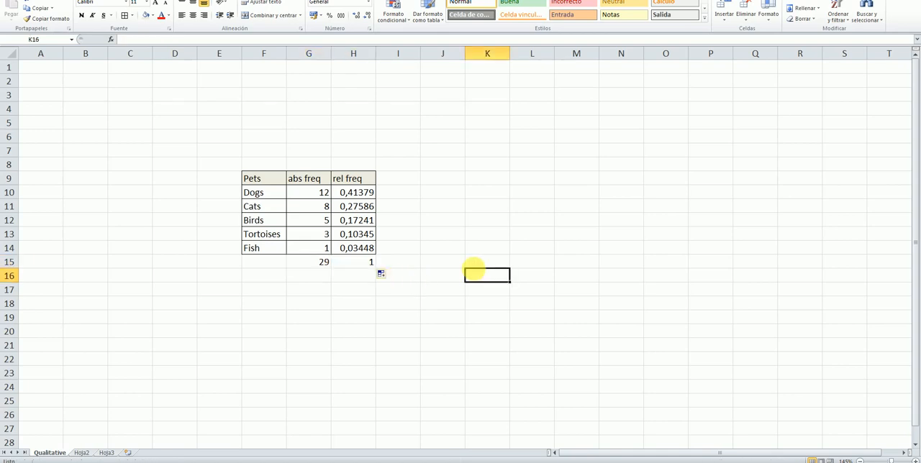
left_click(373, 263)
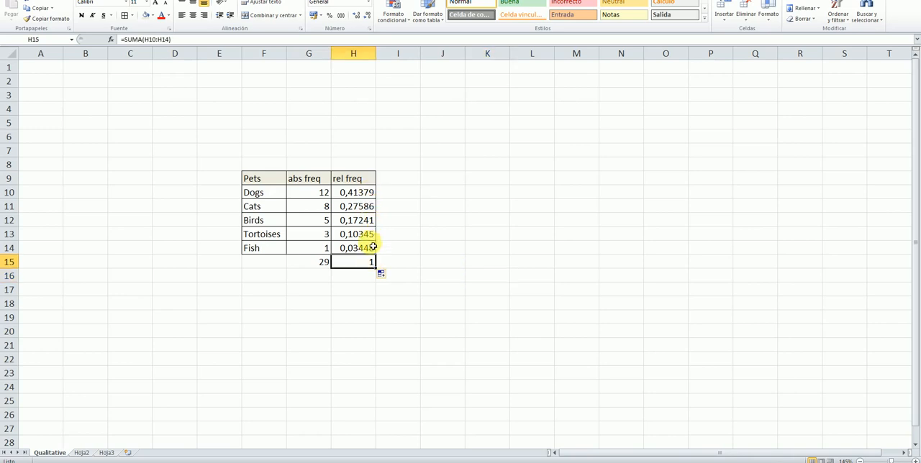
left_click(443, 220)
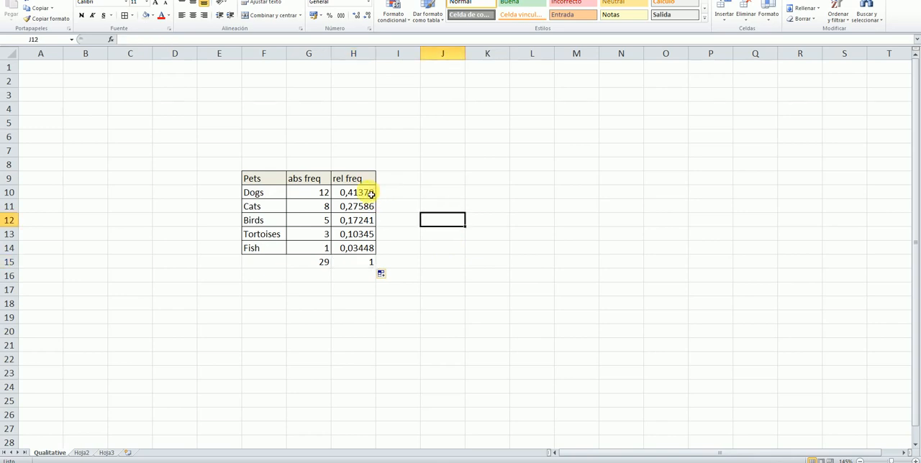
Format the relative frequencies and their total in H10:H15 as percentages
left_click_drag(371, 193, 371, 262)
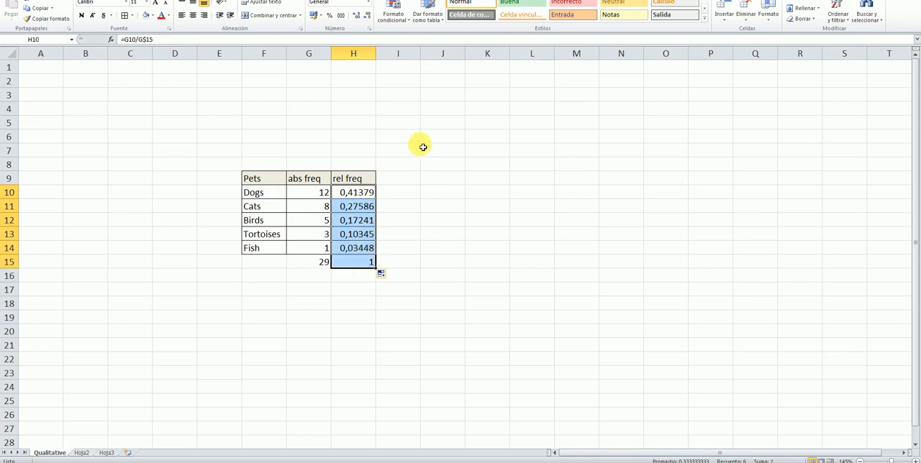
left_click(331, 20)
left_click(429, 164)
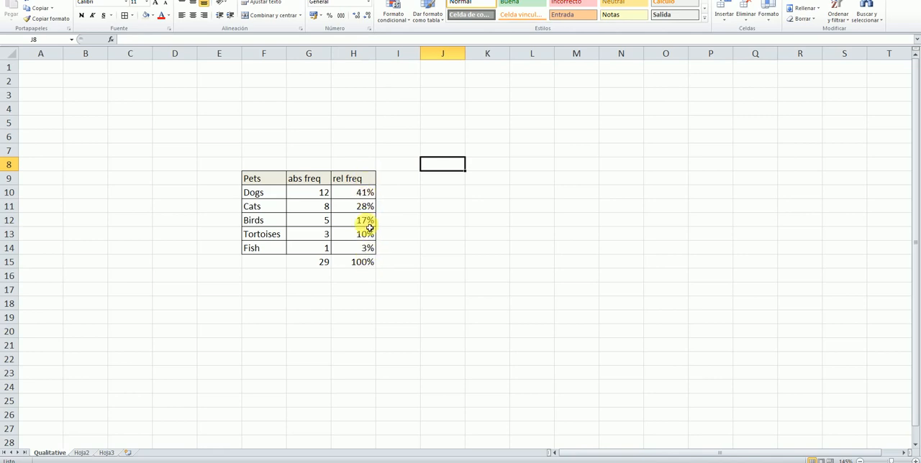
left_click(501, 221)
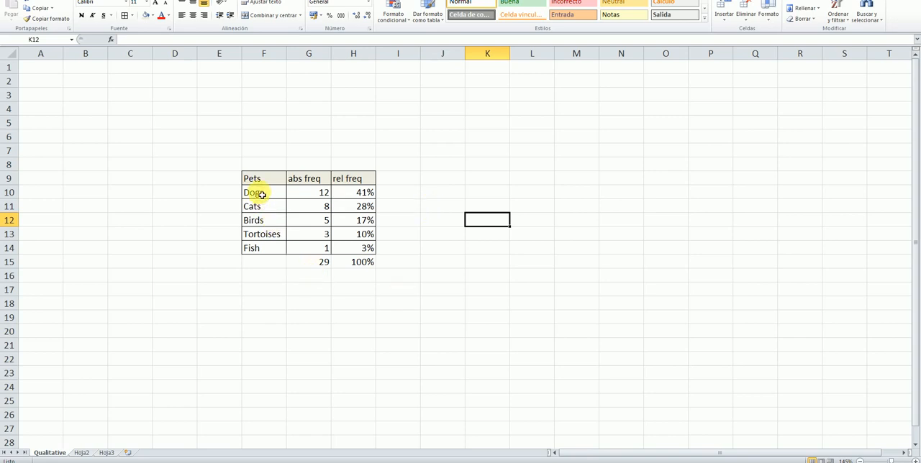
Insert a basic 2D pie chart from the pet names and absolute frequencies in F10:G14
left_click_drag(262, 194, 300, 246)
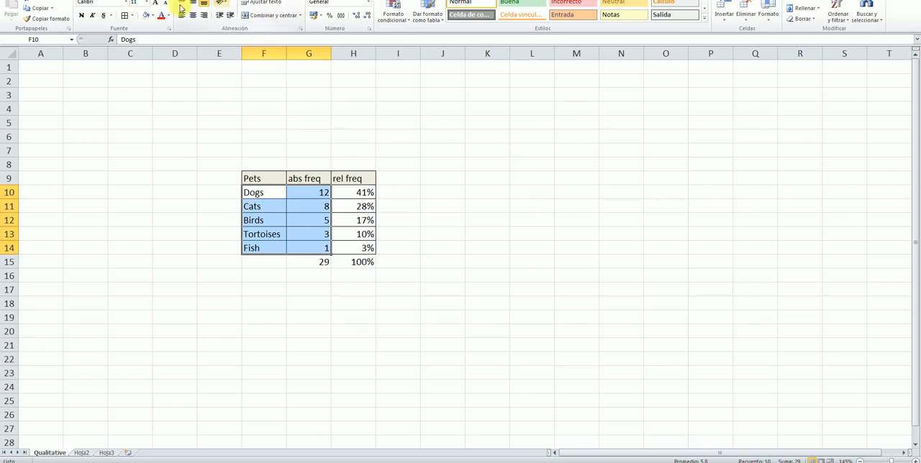
left_click_drag(153, 4, 153, 0)
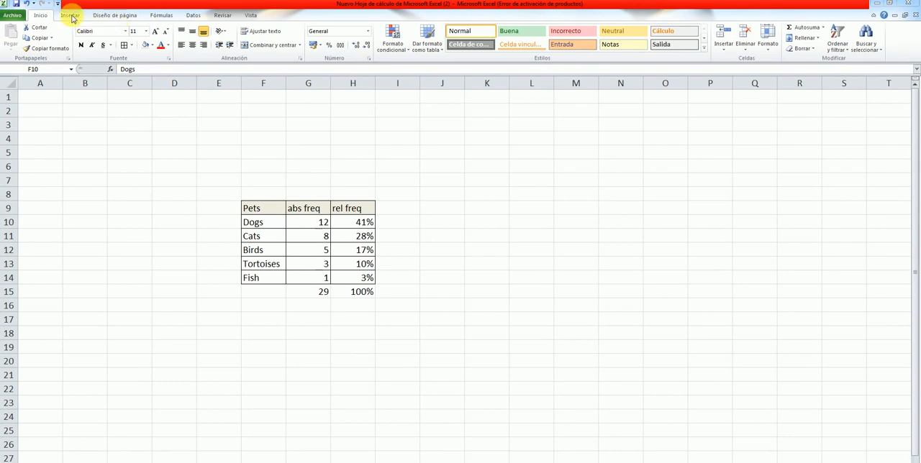
left_click(72, 19)
left_click(70, 16)
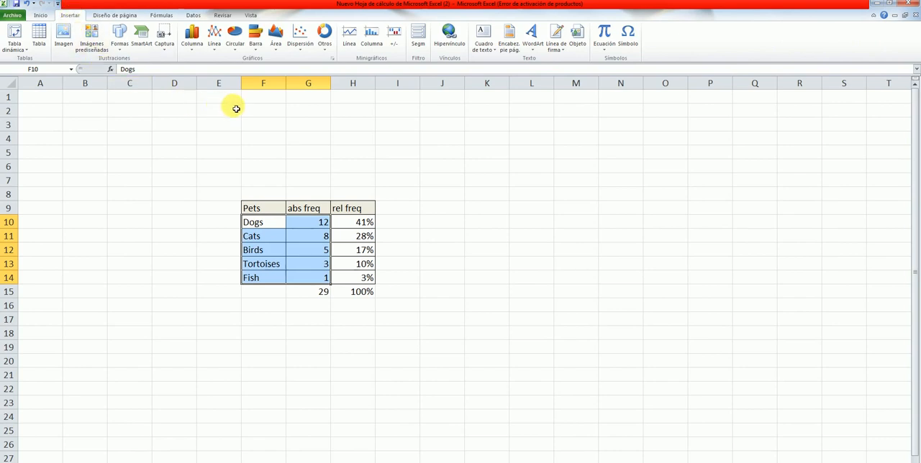
left_click(235, 50)
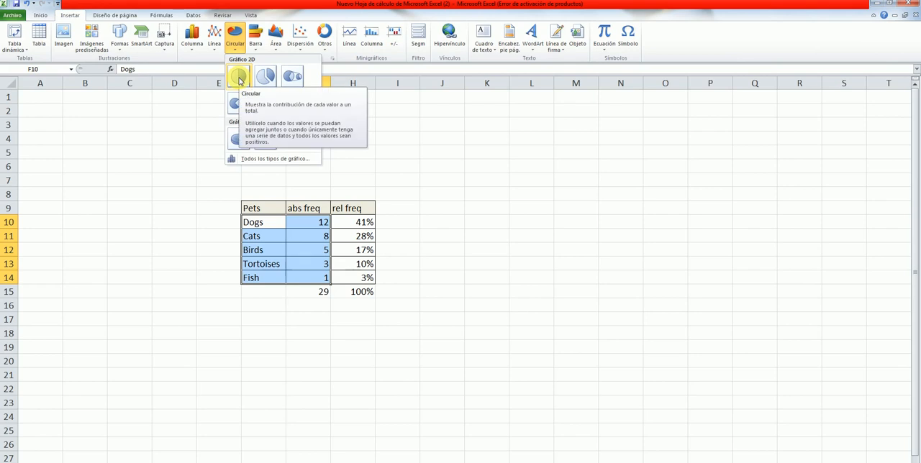
left_click(239, 77)
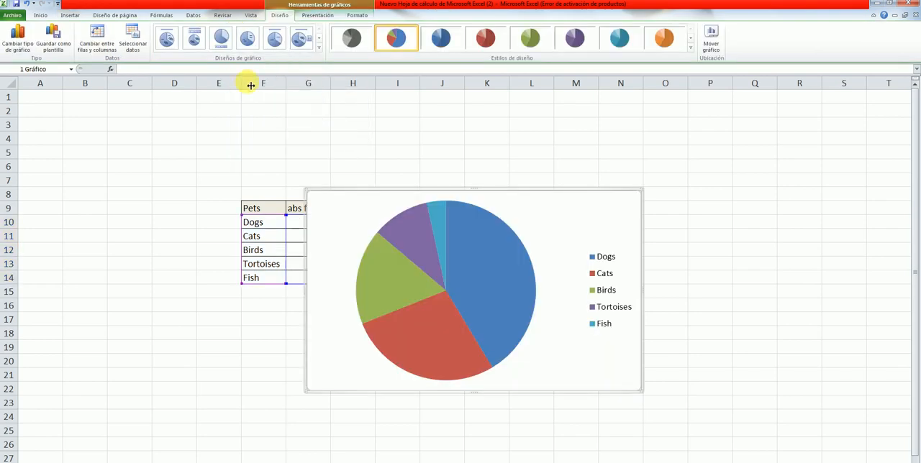
Move the pie chart off the pets table to the empty area spanning about columns J to Q, rows 7 to 20
left_click_drag(539, 206, 587, 207)
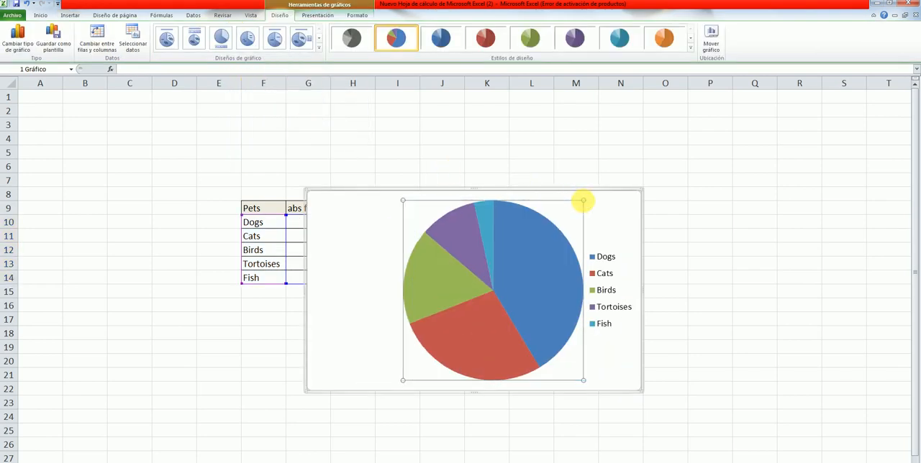
left_click_drag(530, 202, 467, 203)
left_click_drag(556, 207, 701, 184)
left_click(378, 403)
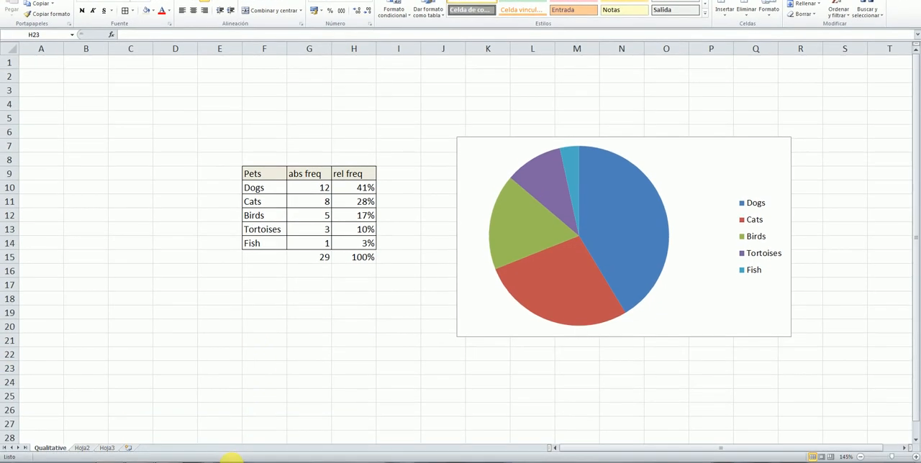
Rename the sheet Hoja2 as Quantitative discrete
left_click(84, 449)
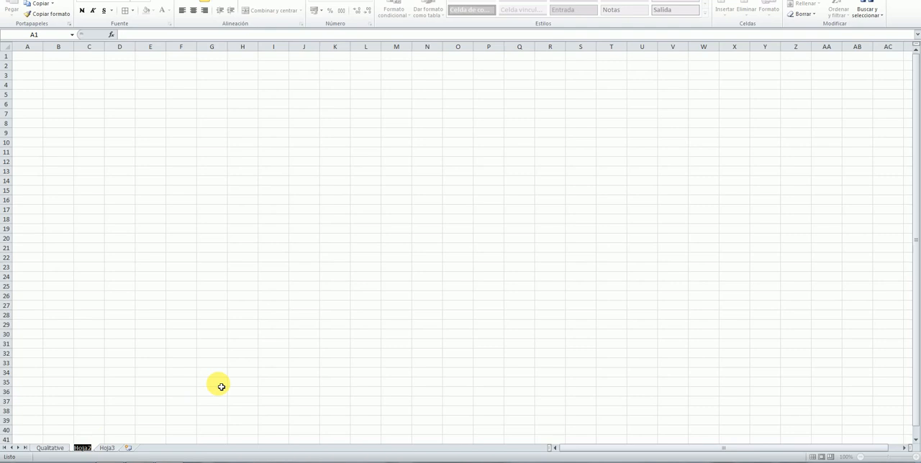
type("Quantitative discrete")
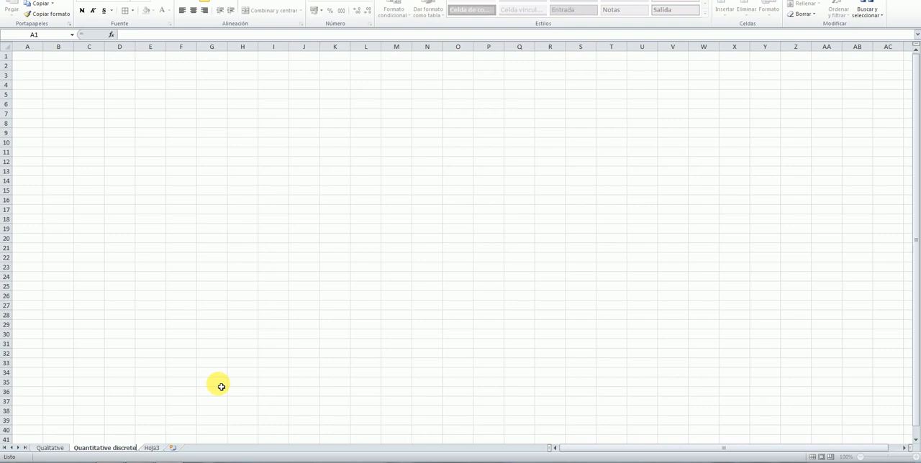
left_click(274, 182)
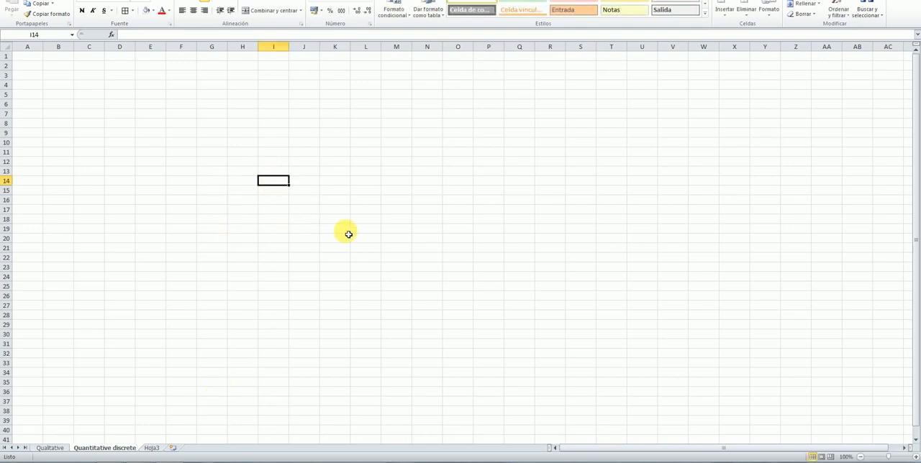
Enter the title Shoe size in F7 of the Quantitative discrete sheet and make it bold
scroll(348, 234, "up", 2)
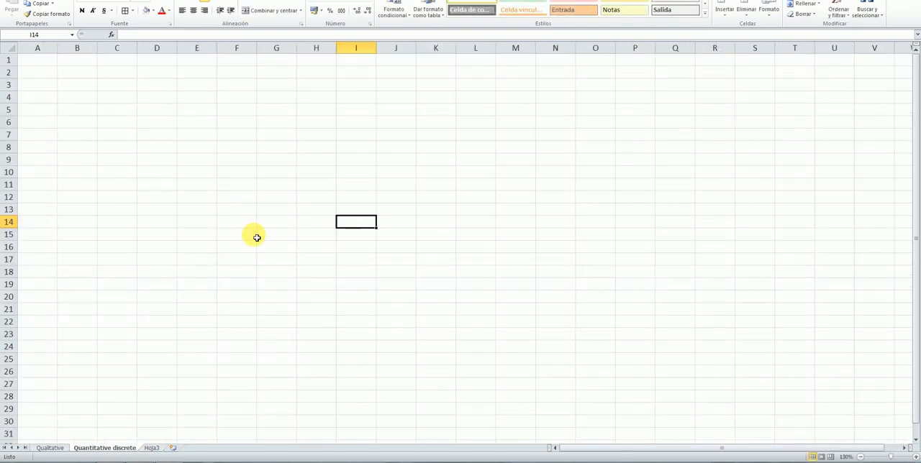
scroll(251, 238, "up", 1)
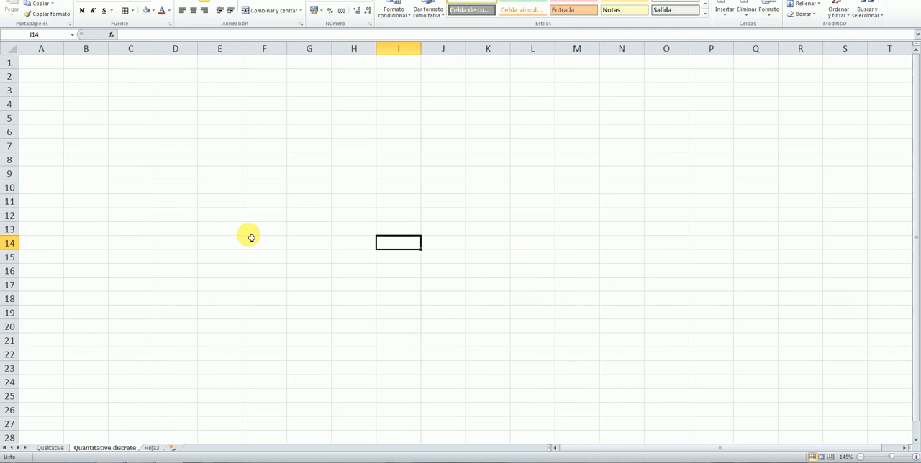
left_click(268, 147)
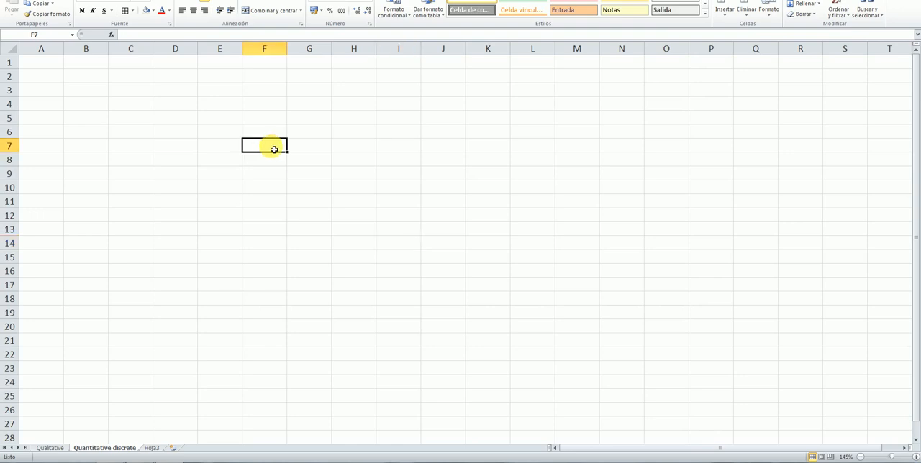
type("Shoe")
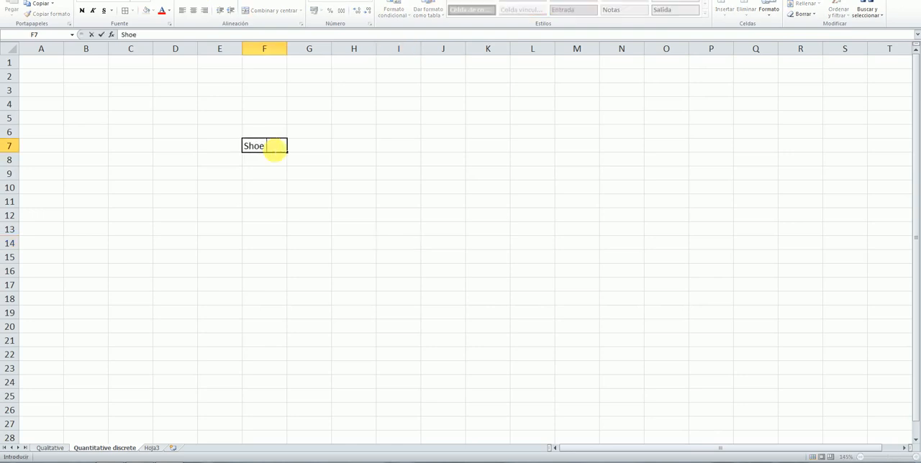
type(" size")
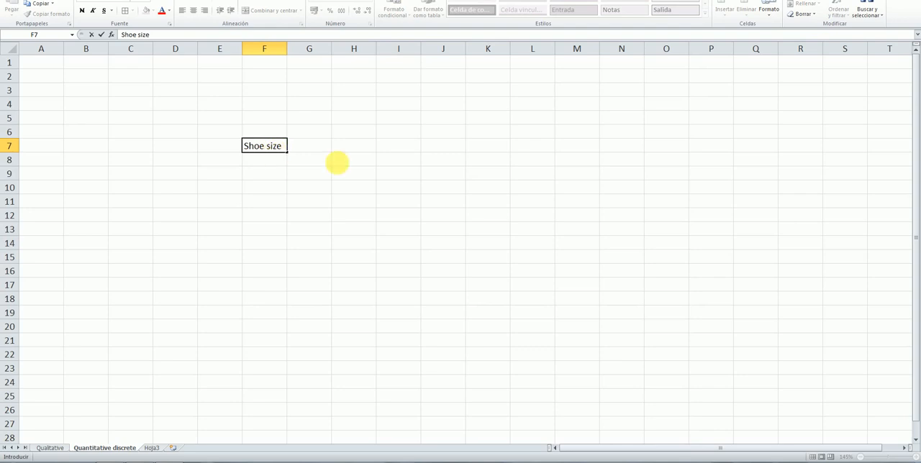
left_click(335, 160)
left_click(283, 148)
left_click(81, 10)
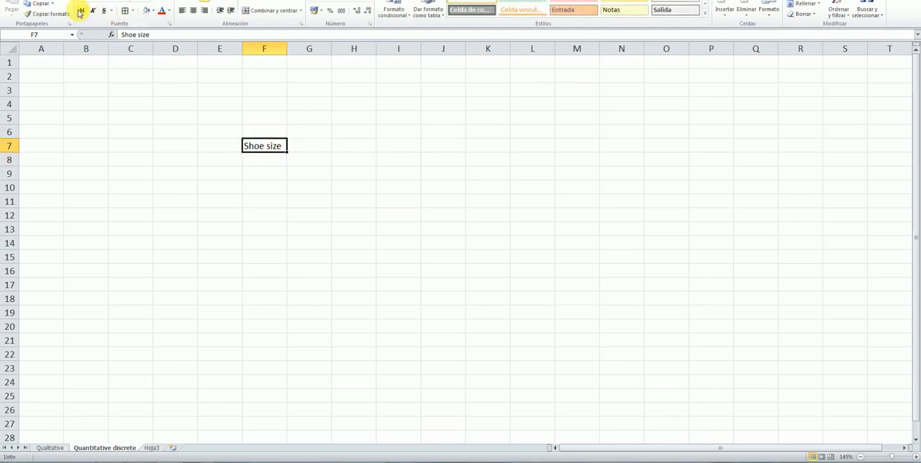
Add the column headers xi in F8 and fi in G8 under the Shoe size title
left_click(279, 178)
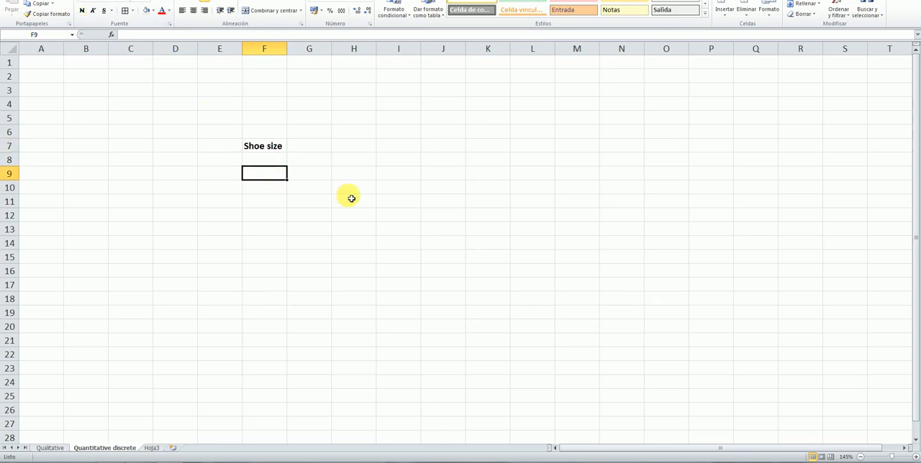
left_click(270, 165)
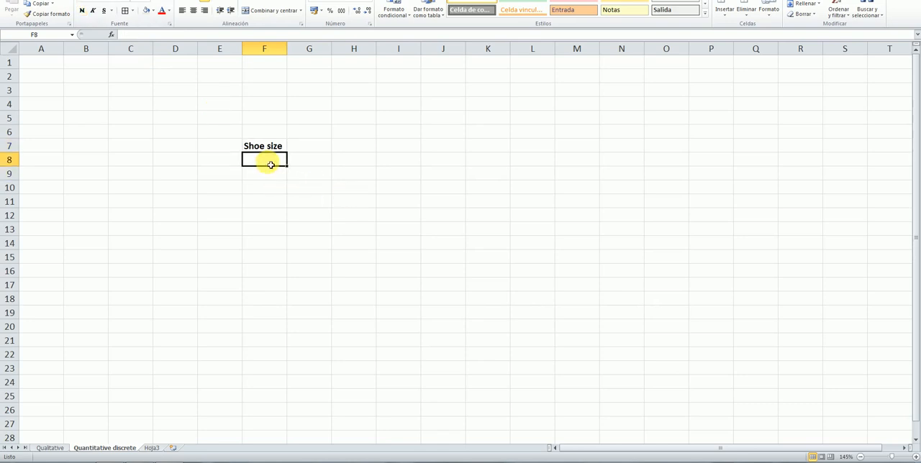
type("xi")
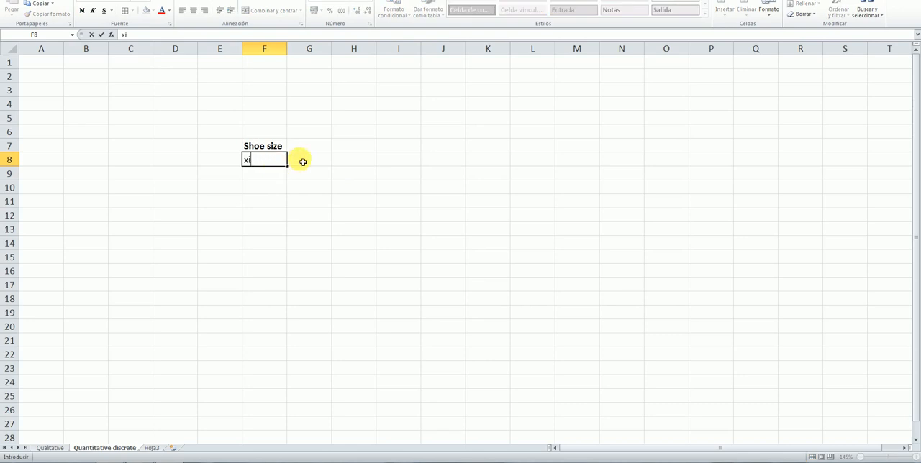
left_click(303, 159)
left_click(277, 165)
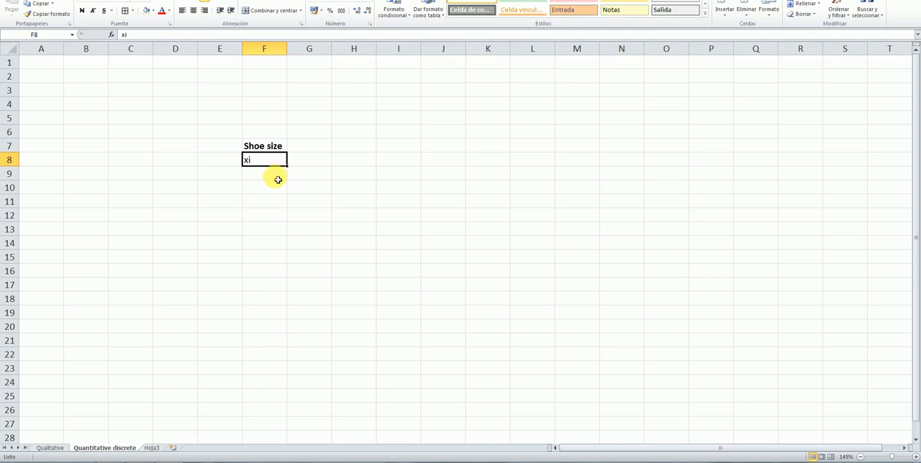
left_click(314, 164)
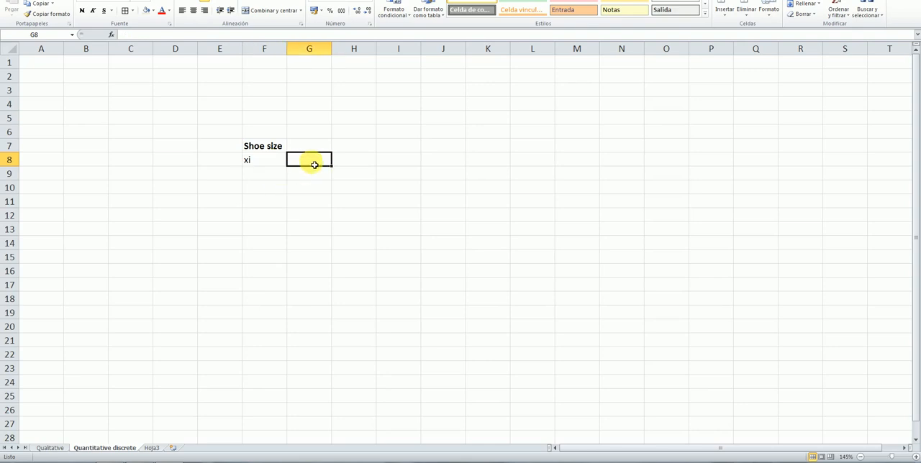
type("fi")
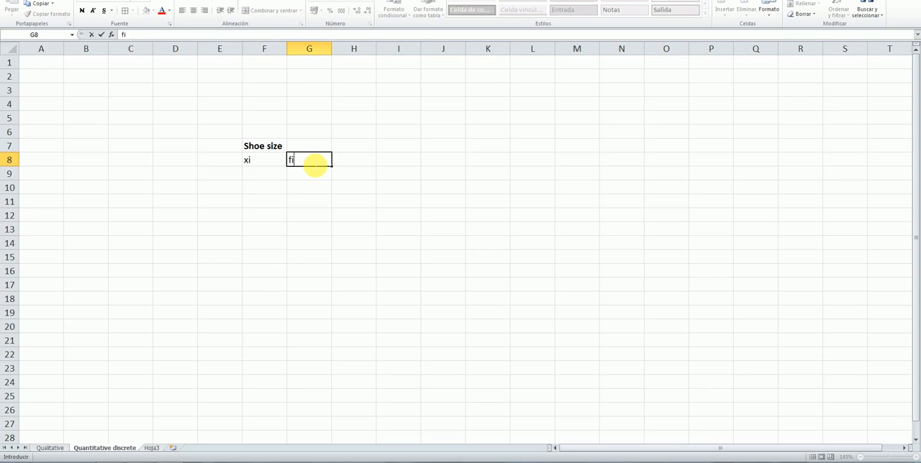
Enter shoe sizes 33 and 34 in F9 and F10, and extend the series down to 40 in F16
left_click(279, 174)
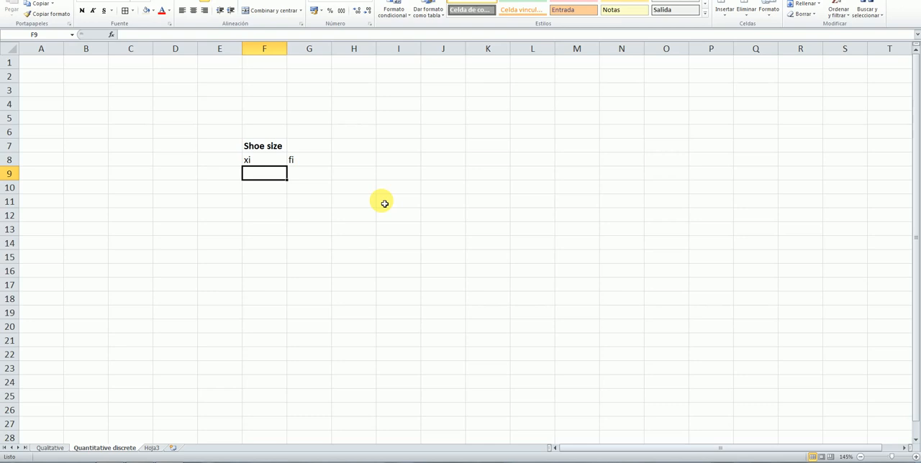
type("33")
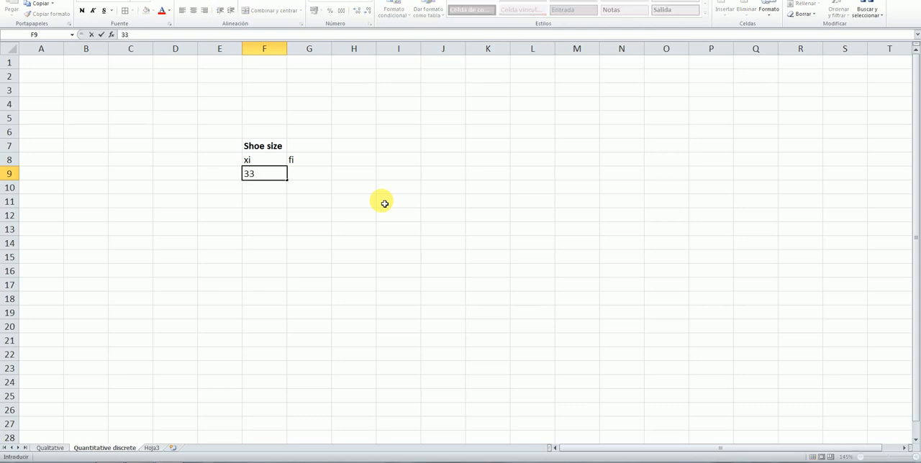
key("Return")
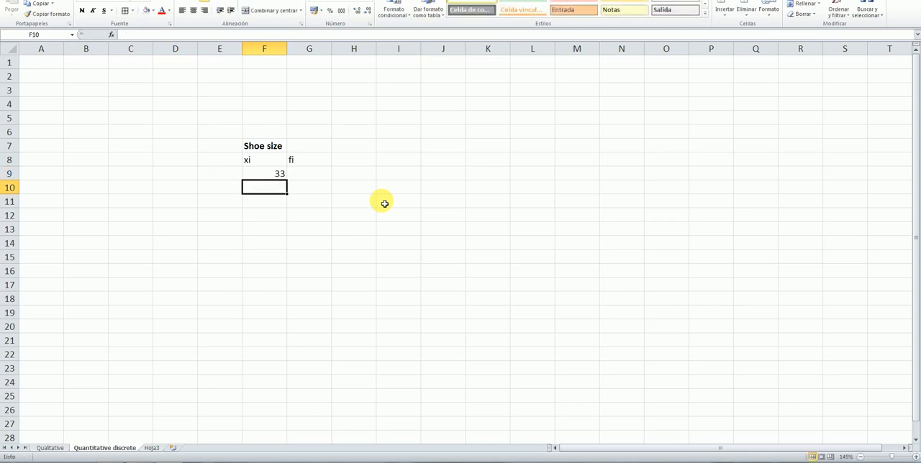
type("34")
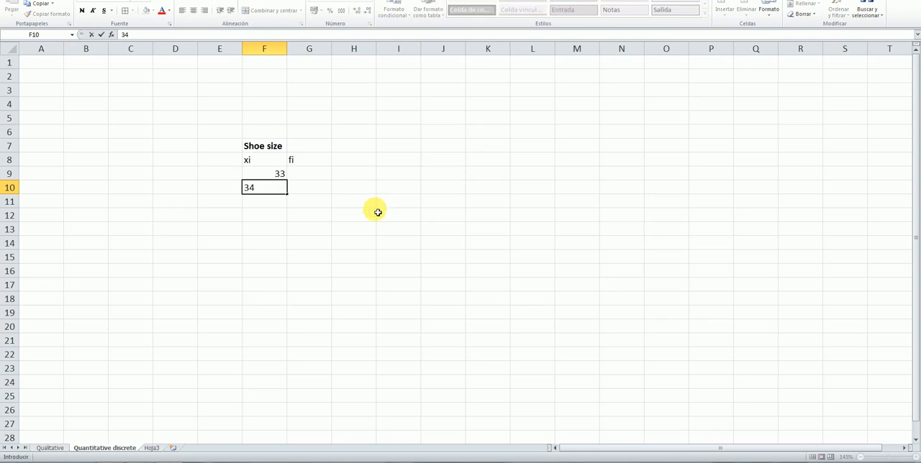
left_click(373, 214)
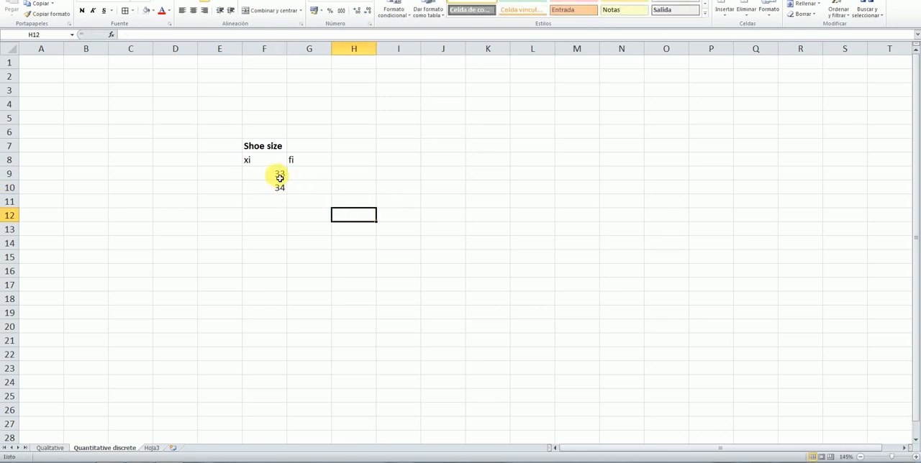
left_click_drag(280, 174, 279, 189)
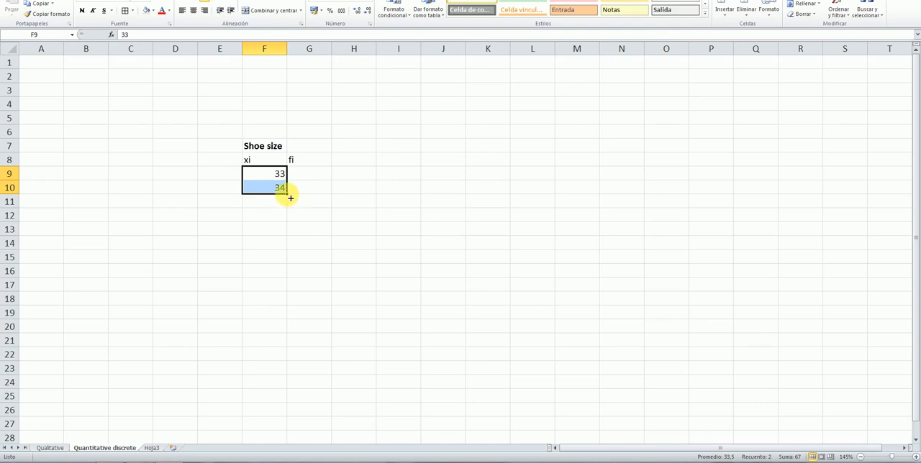
left_click_drag(290, 198, 287, 272)
left_click(352, 243)
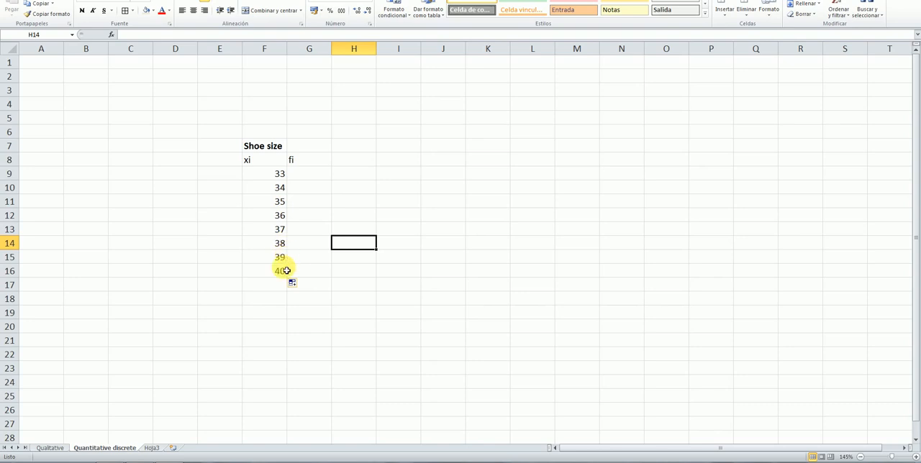
Apply all borders to the shoe size table range F8:I16
left_click(348, 185)
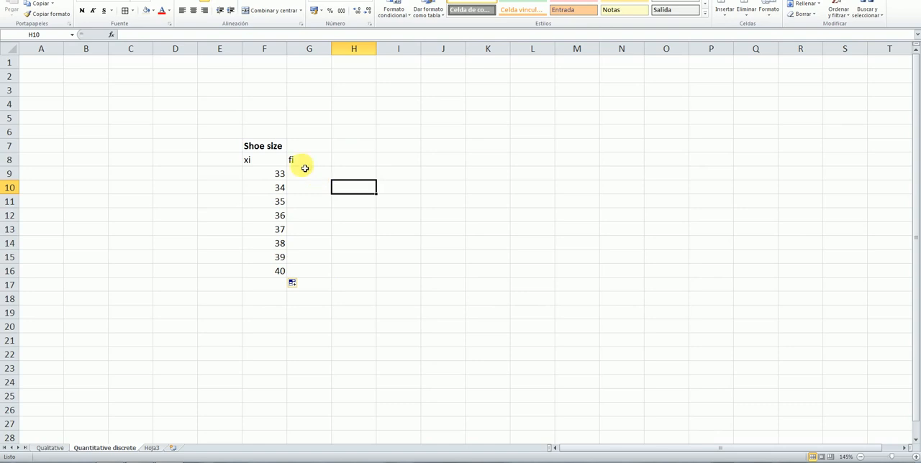
left_click_drag(277, 164, 386, 269)
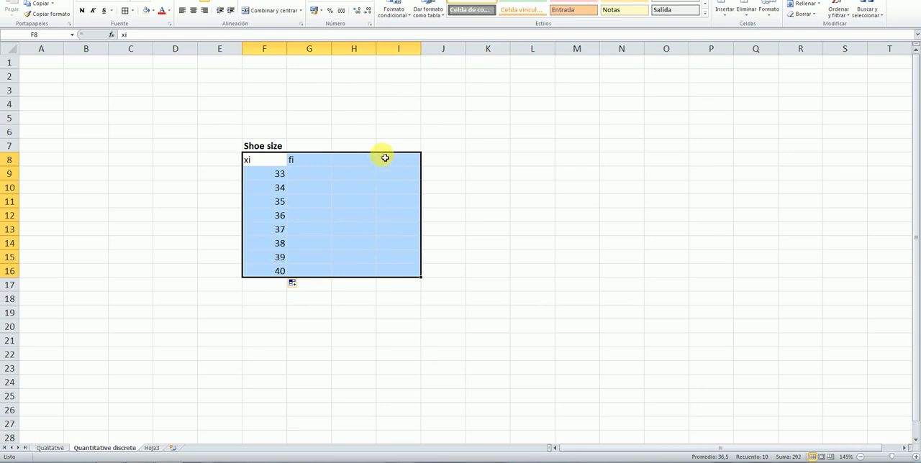
left_click(124, 10)
left_click(455, 143)
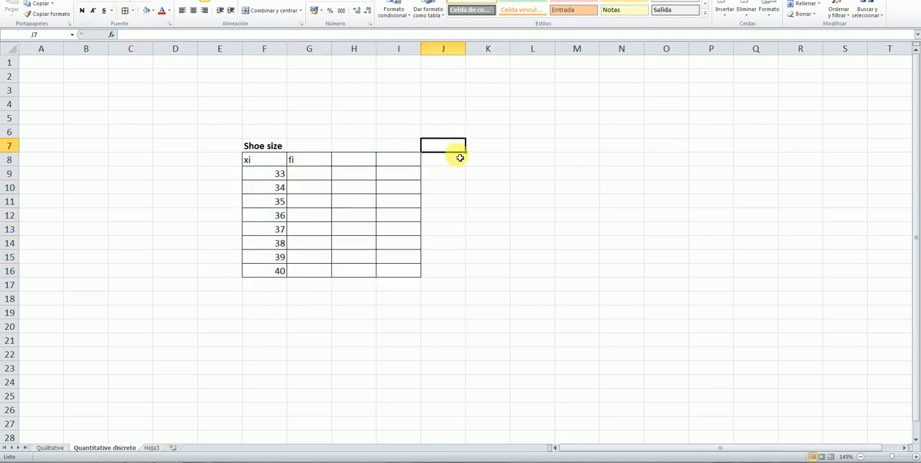
Enter the frequencies 3, 4, 8, 2, 0, 2, 1 and 1 in the fi column, cells G9 to G16
left_click(307, 179)
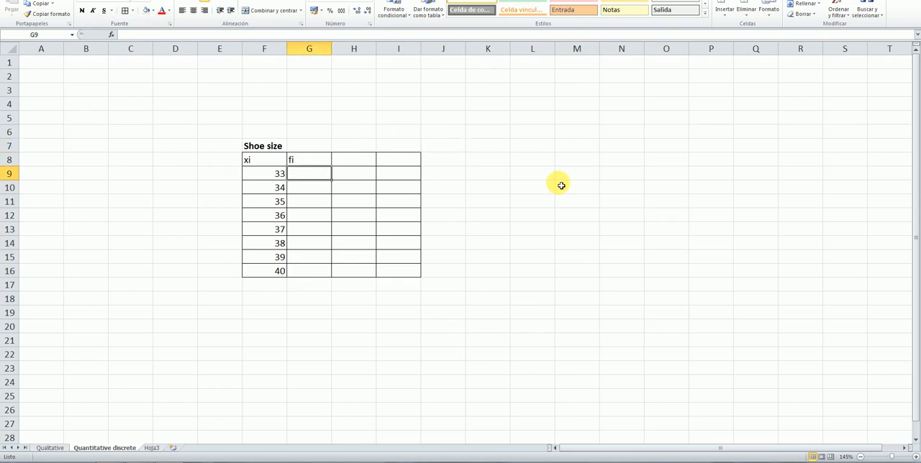
type("3")
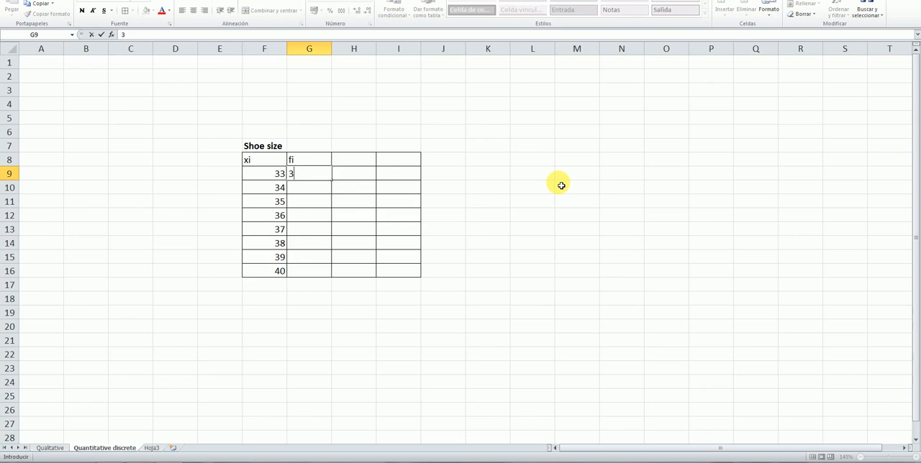
key("Return")
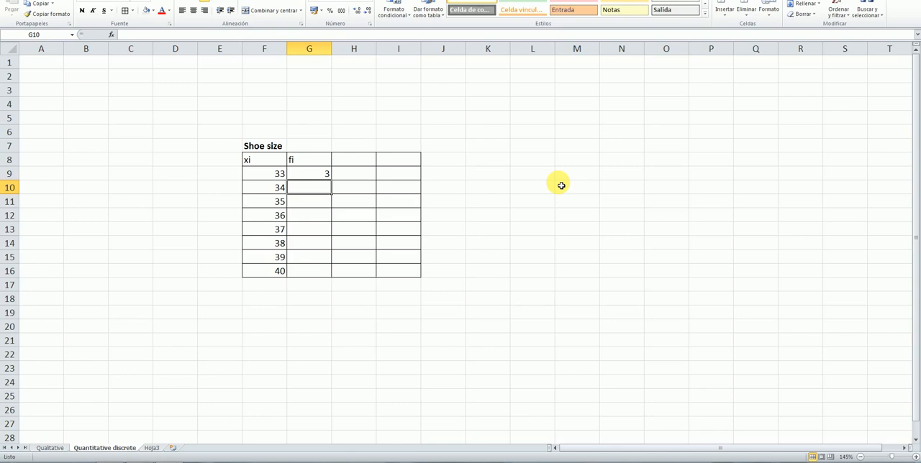
type("4")
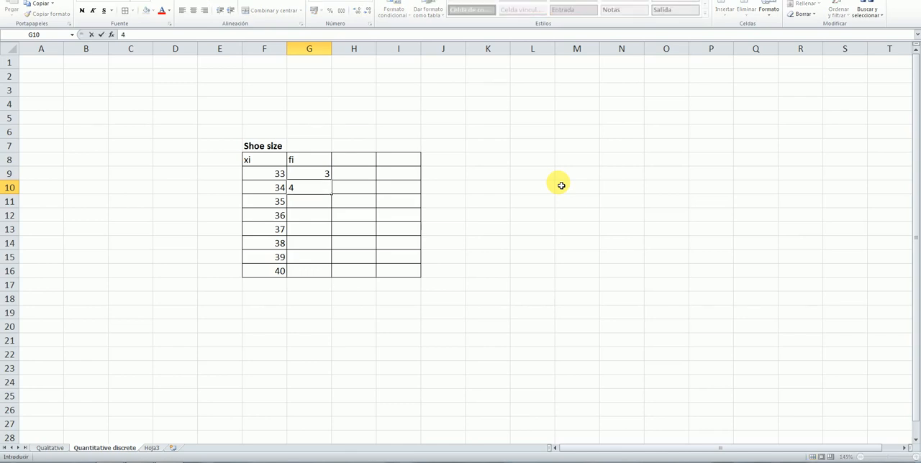
key("Return")
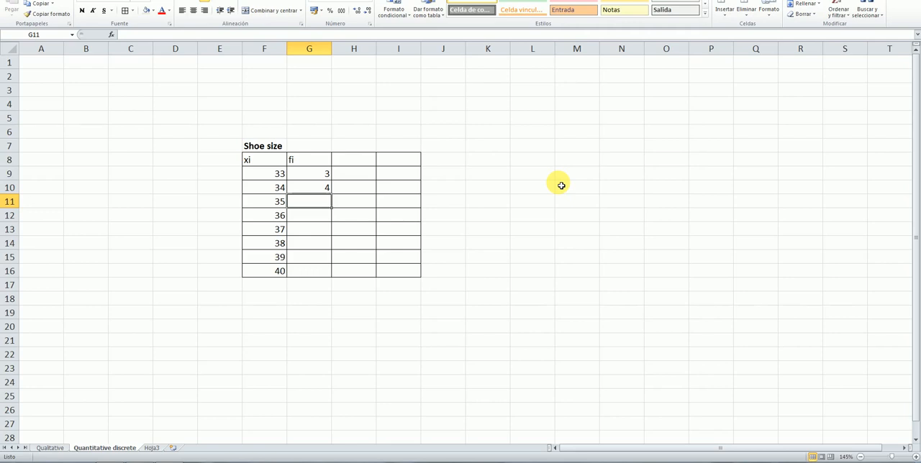
type("8")
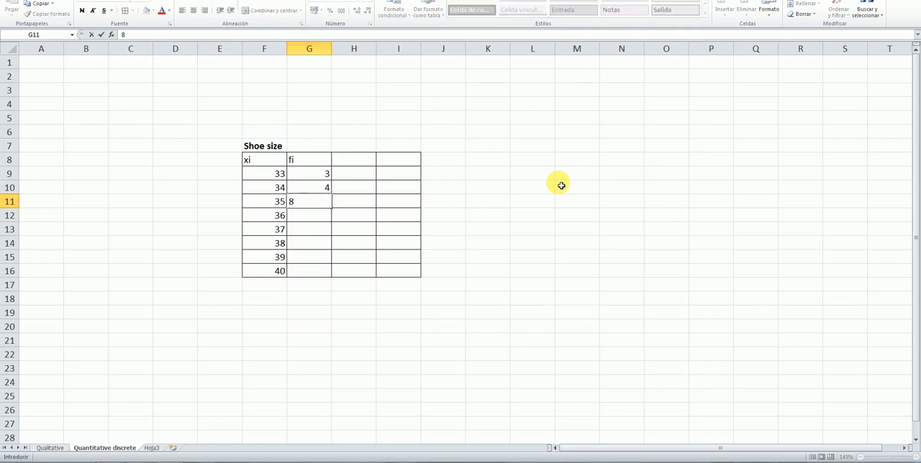
key("Return")
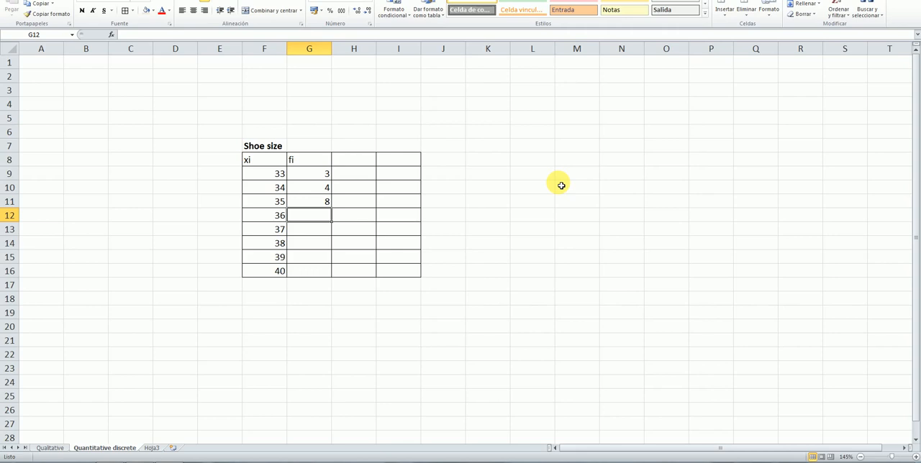
type("2")
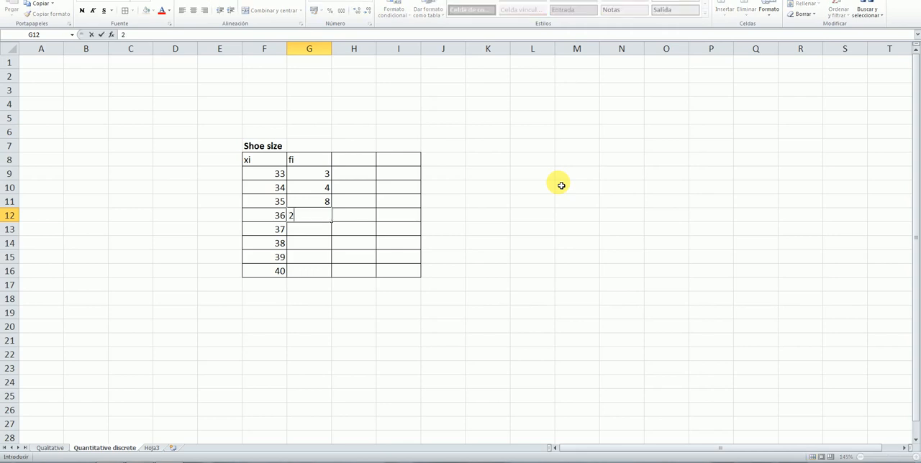
key("Return")
type("0")
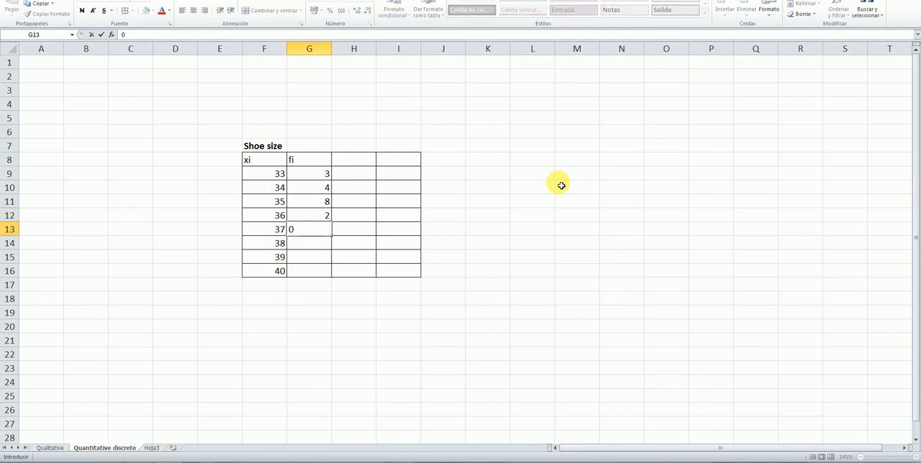
key("Return")
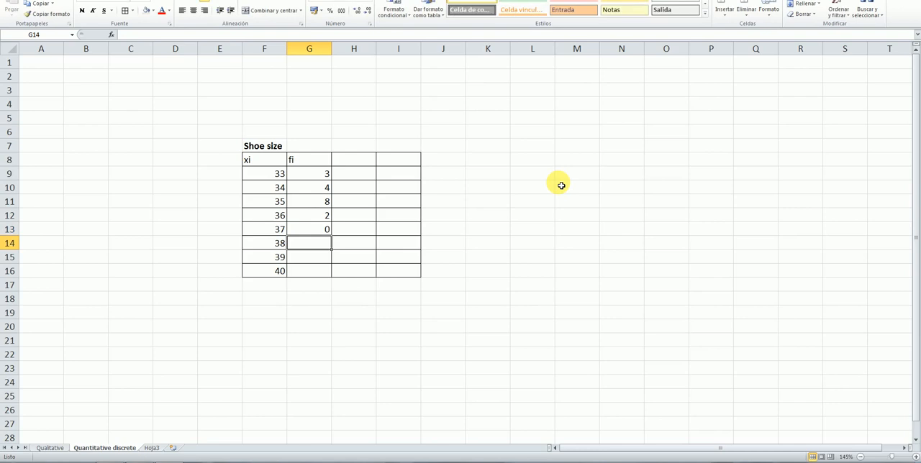
type("2")
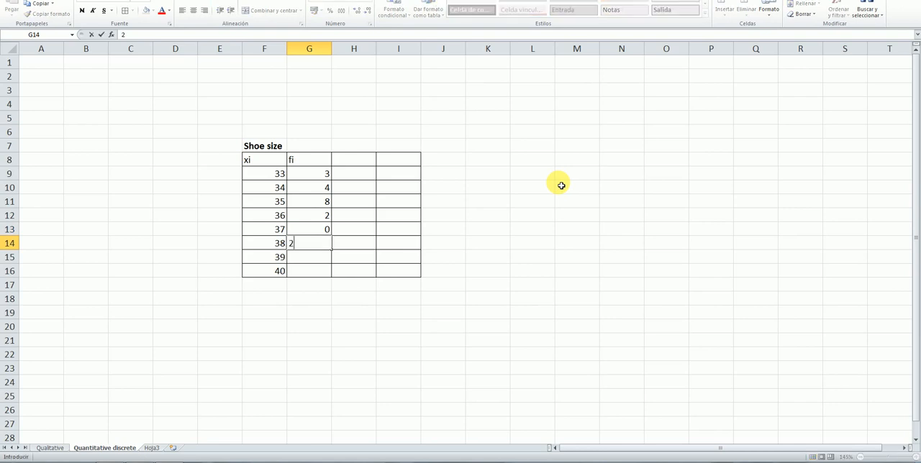
key("Return")
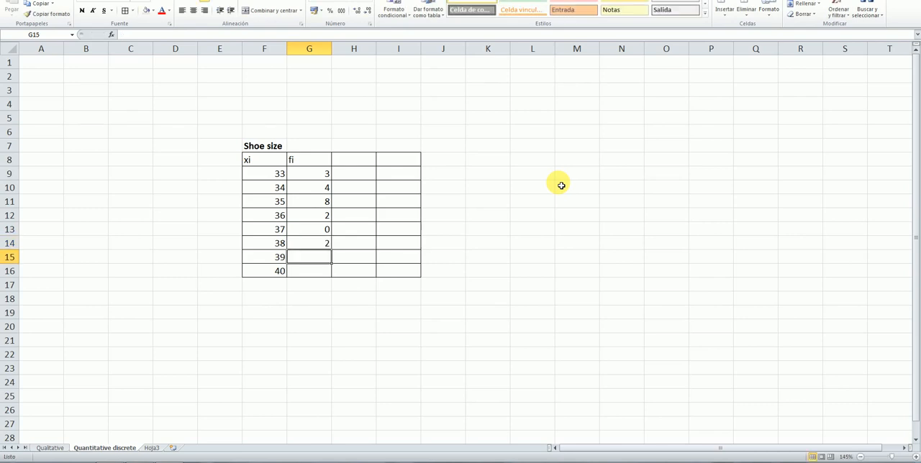
type("1")
key("Return")
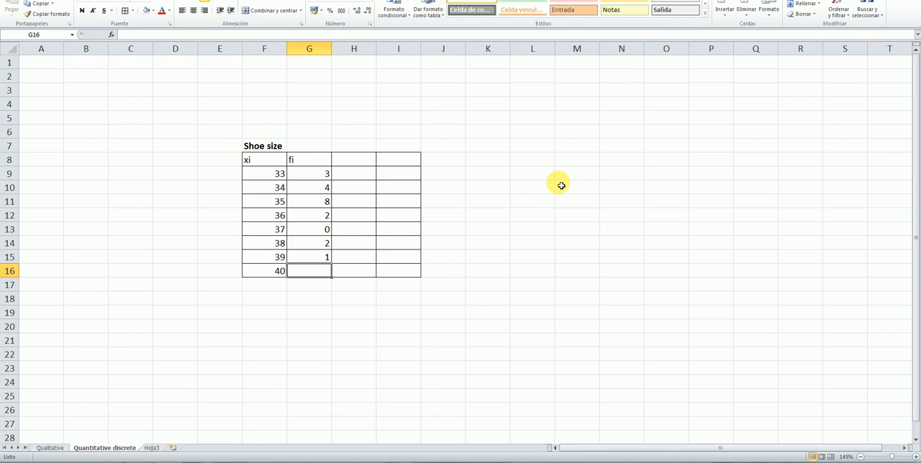
type("1")
key("Return")
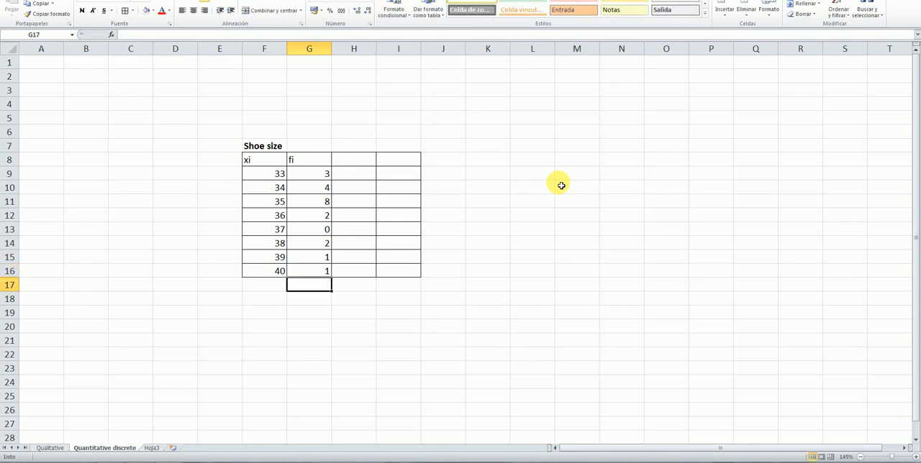
left_click(553, 269)
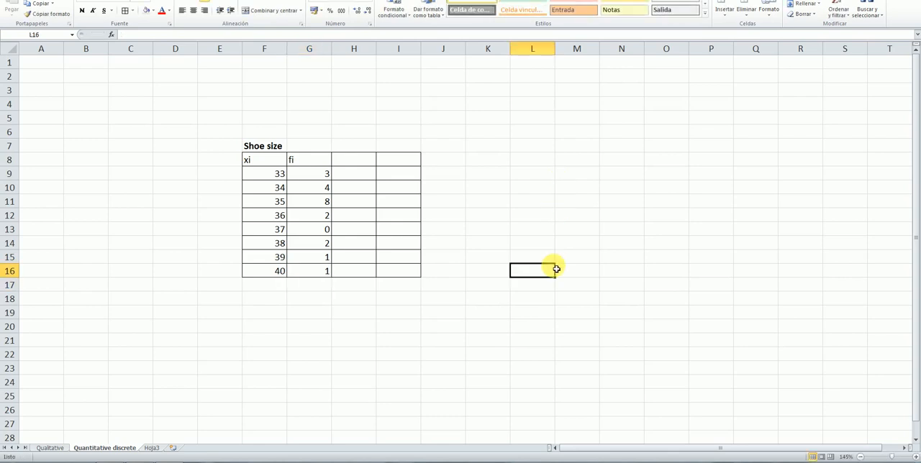
Total the fi column in G17 with the formula =suma(G9:G16)
left_click(324, 289)
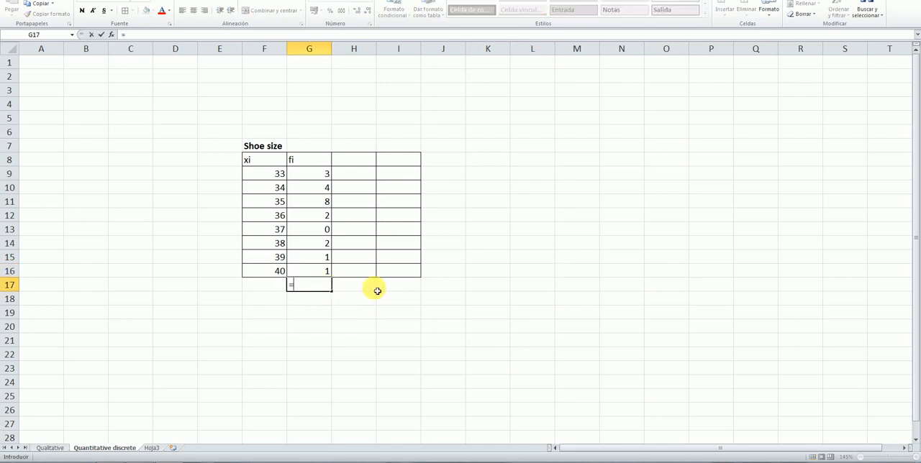
type("=suma")
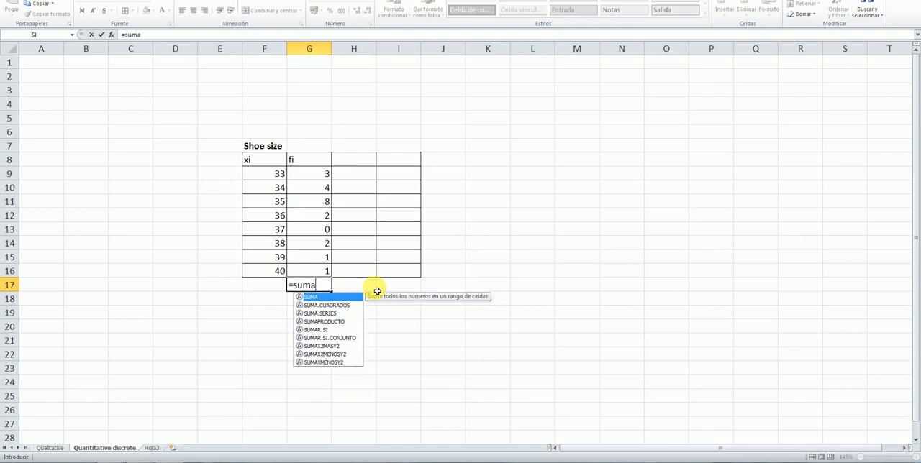
type("(")
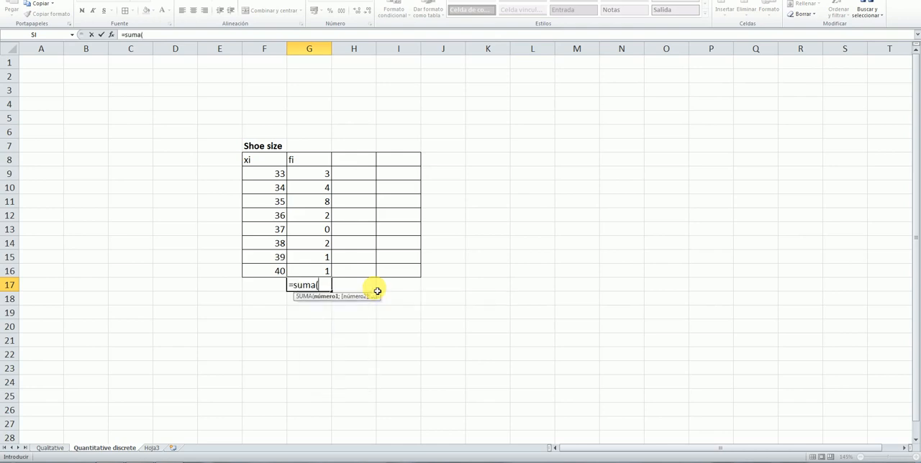
left_click_drag(329, 174, 327, 271)
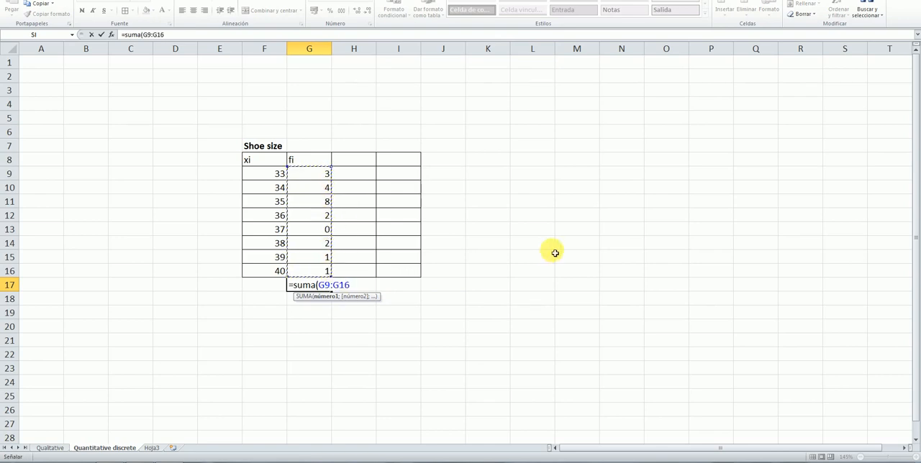
type(")")
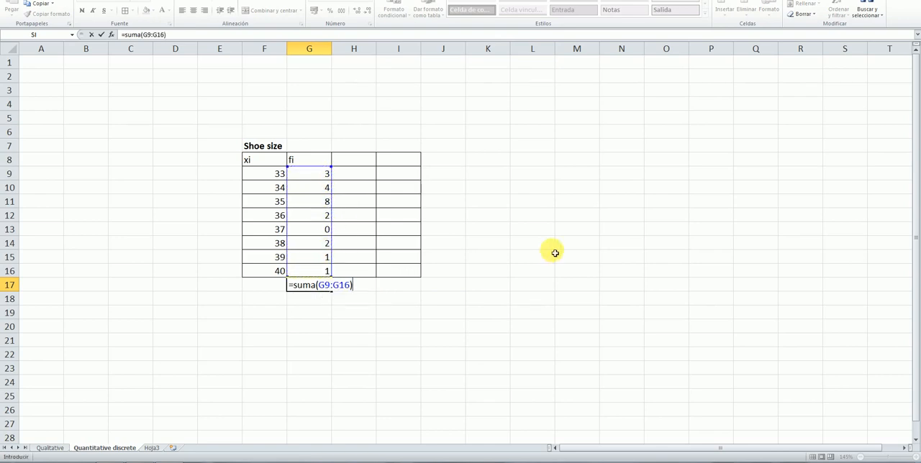
key("Return")
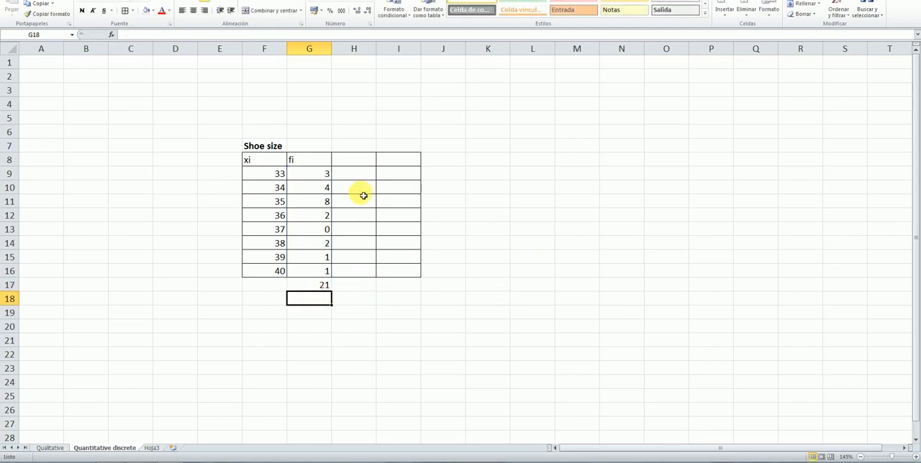
Shade the header row F8:I8 of the shoe size table with a light beige fill
left_click(367, 163)
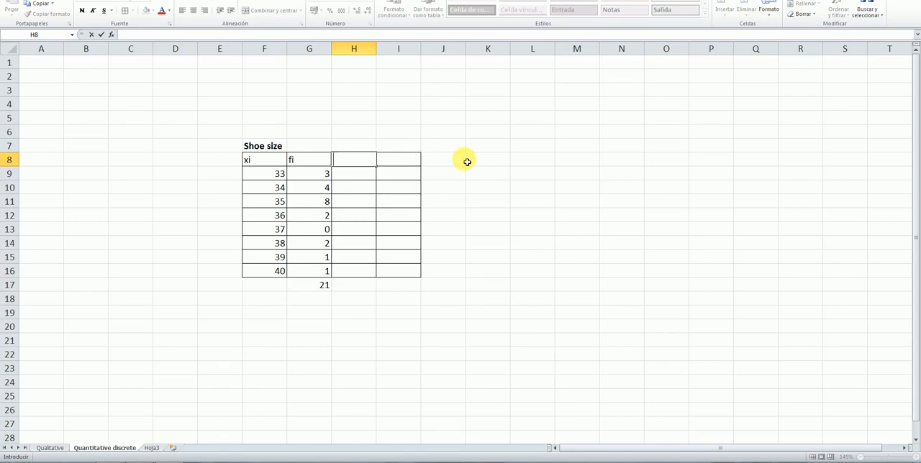
left_click(441, 158)
left_click_drag(273, 160, 393, 162)
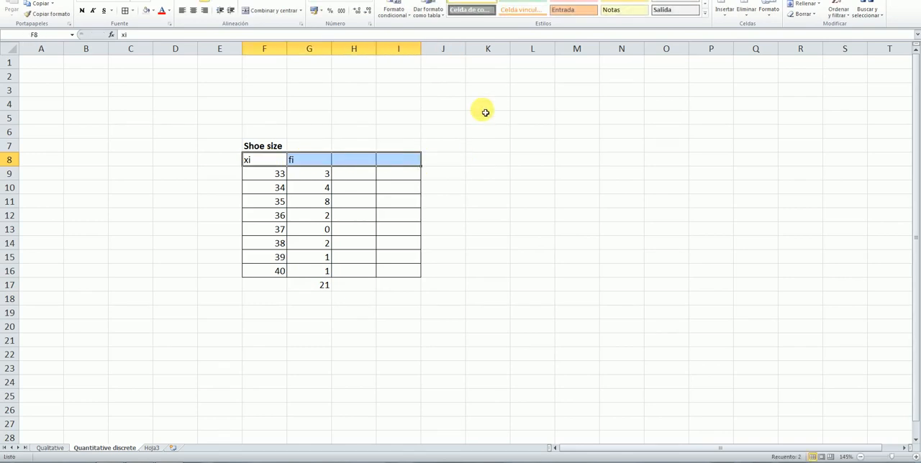
left_click(146, 13)
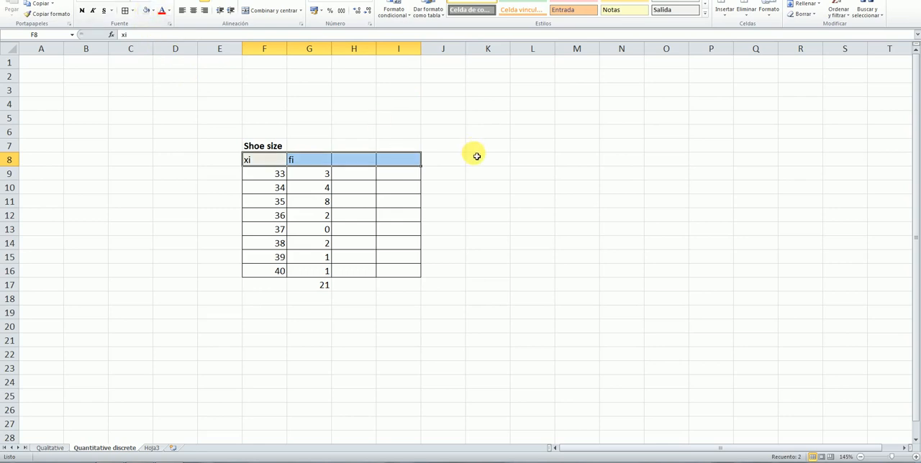
left_click(475, 157)
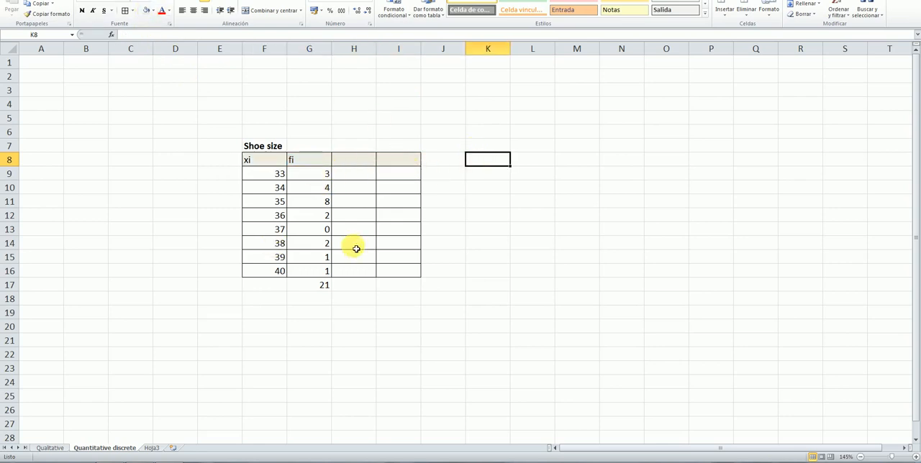
Add the column header fi · xi in H8 and enter the product formula =F9*G9 in H9
double_click(361, 162)
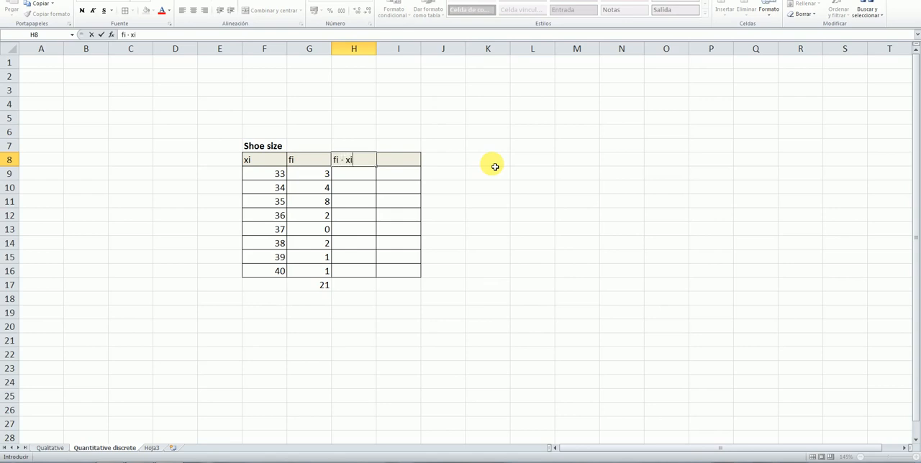
left_click(369, 178)
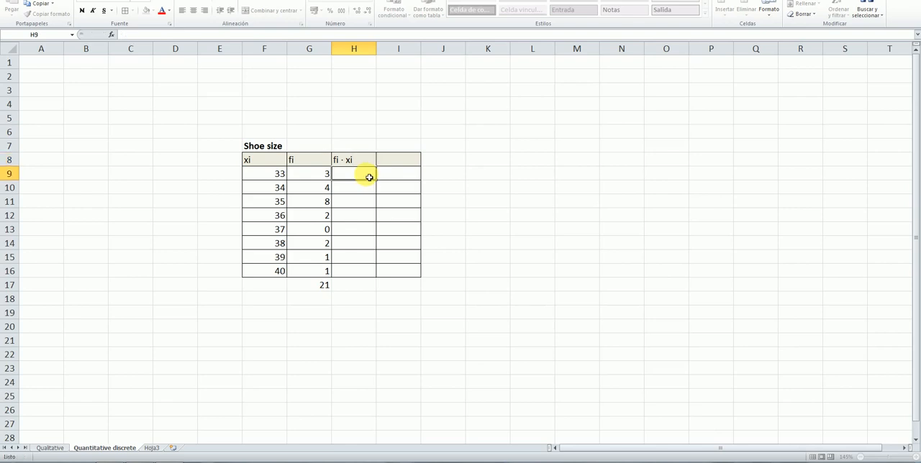
double_click(369, 177)
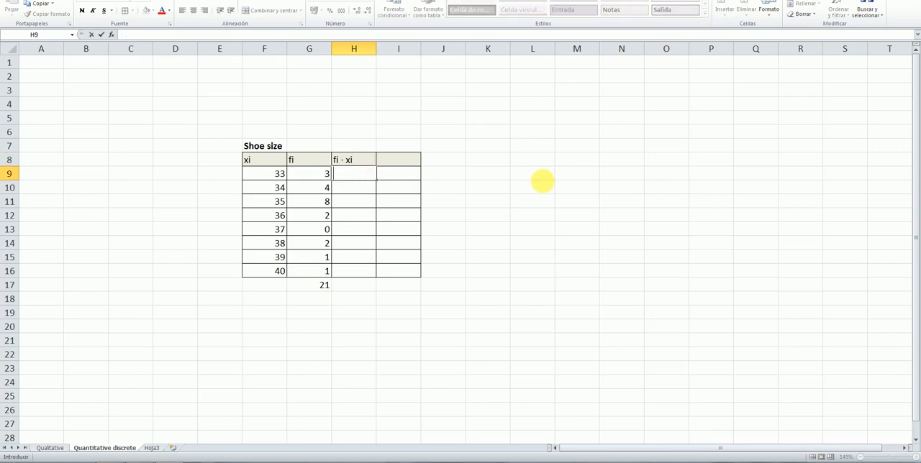
type("=")
left_click(278, 178)
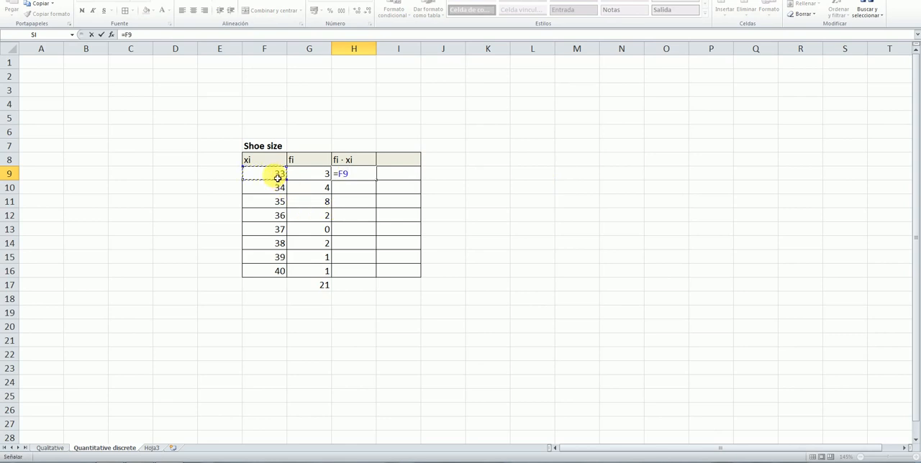
type("*")
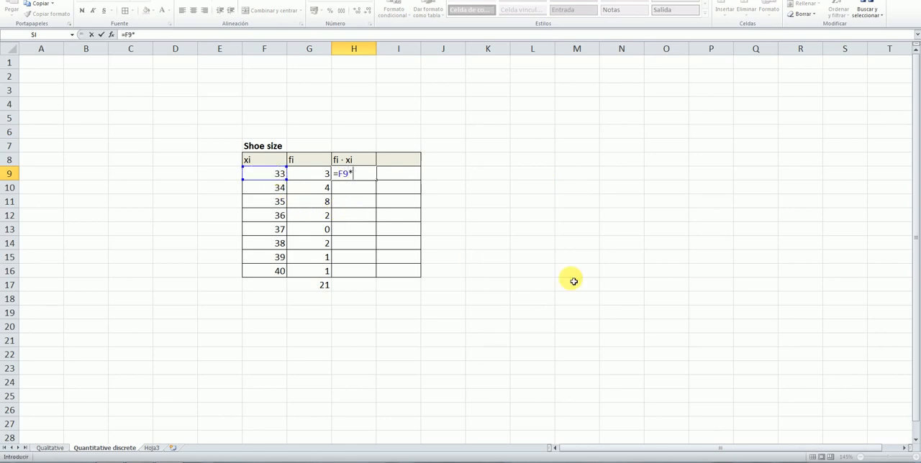
left_click(318, 175)
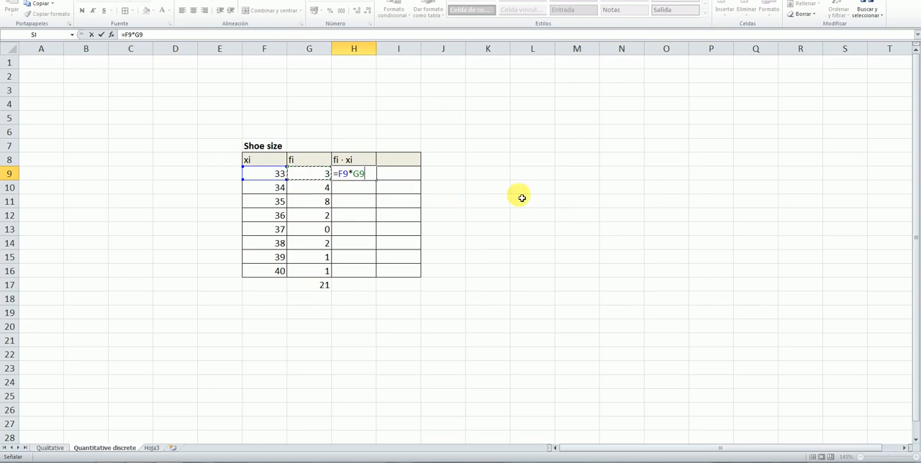
key("Return")
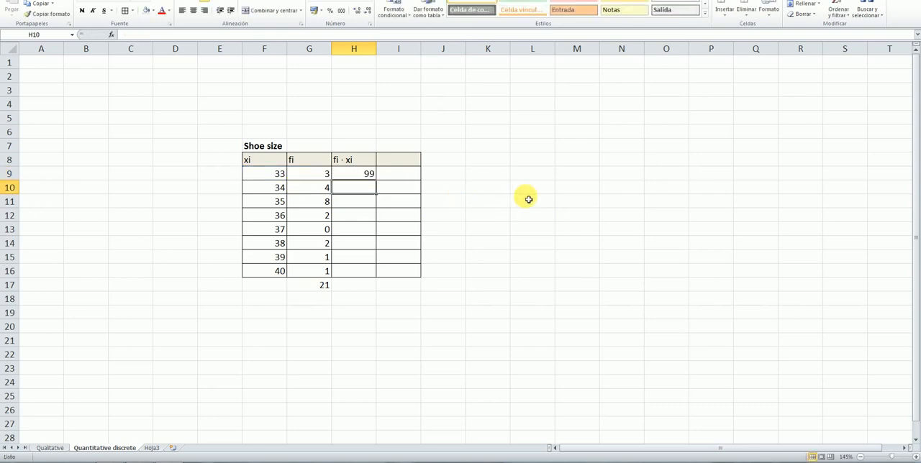
left_click(528, 199)
left_click(353, 189)
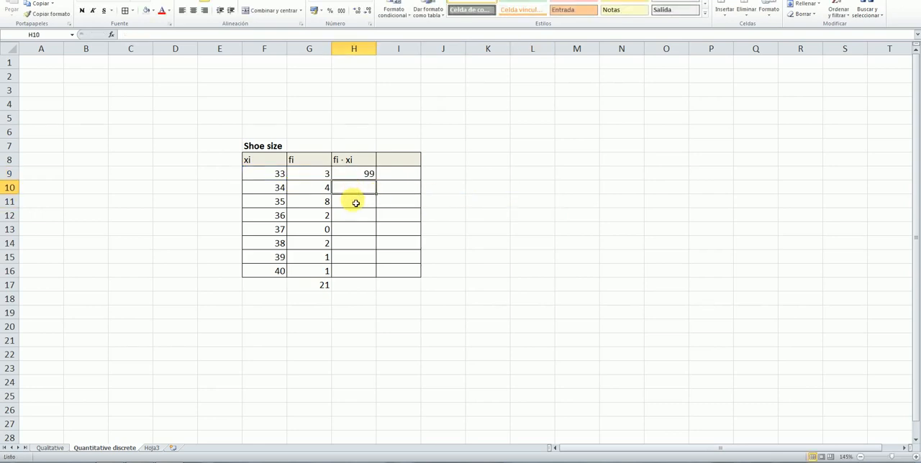
left_click(356, 203)
left_click(360, 218)
left_click(366, 233)
left_click(368, 246)
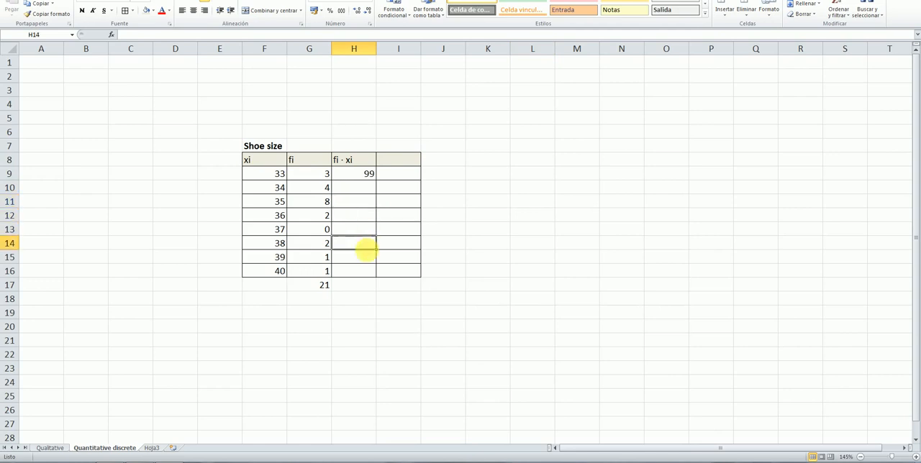
left_click(364, 259)
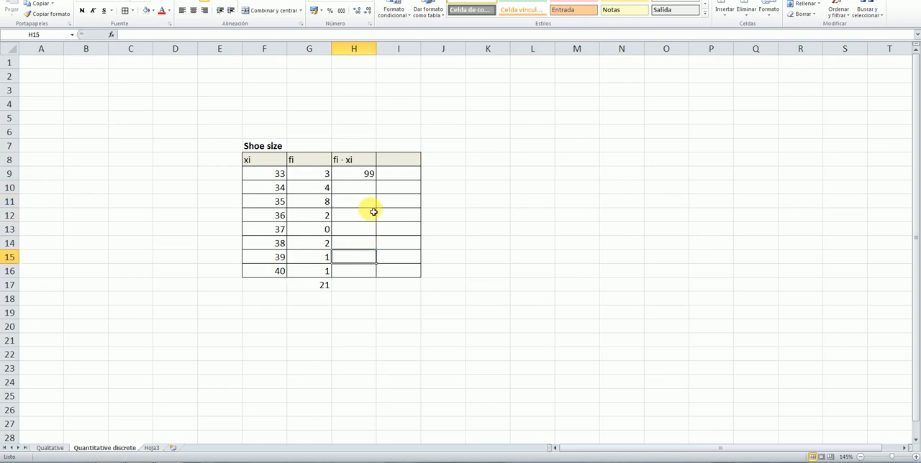
Fill the fi · xi product formula from H9 down through H16
left_click(367, 272)
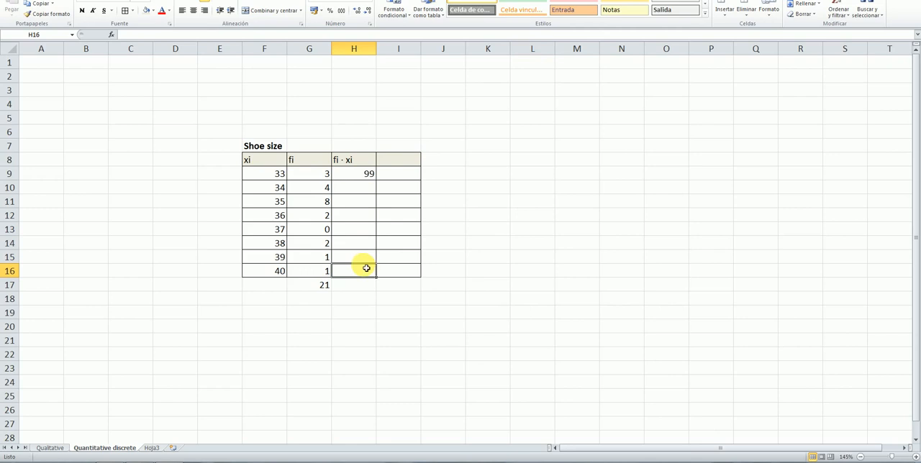
left_click(368, 174)
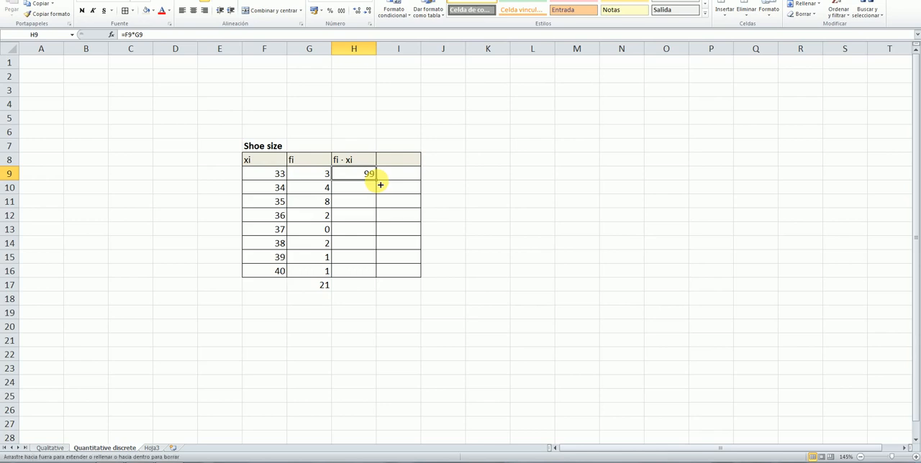
left_click_drag(379, 184, 379, 272)
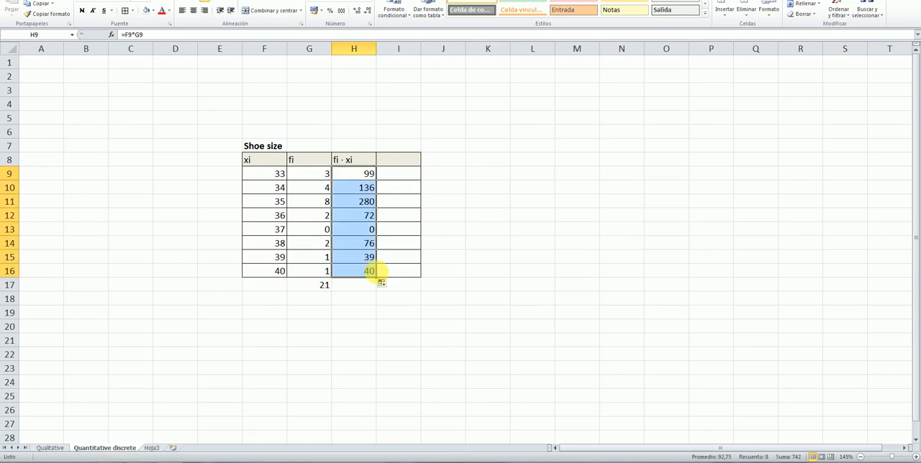
left_click(558, 234)
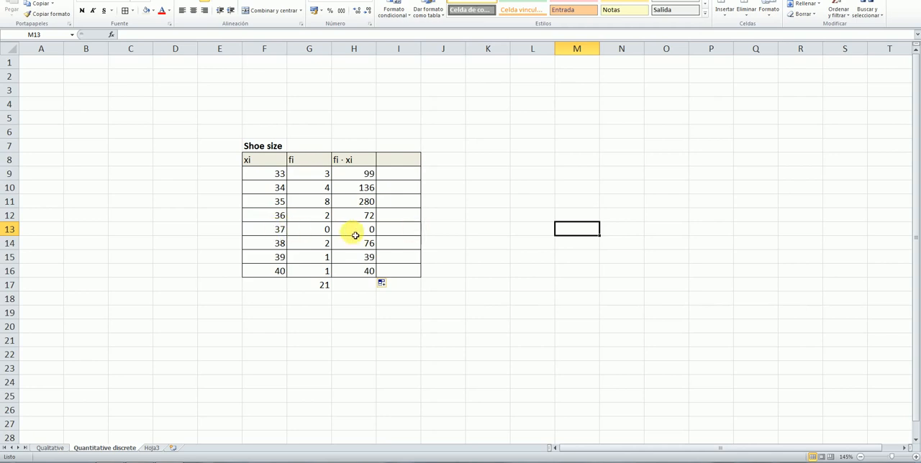
left_click(528, 257)
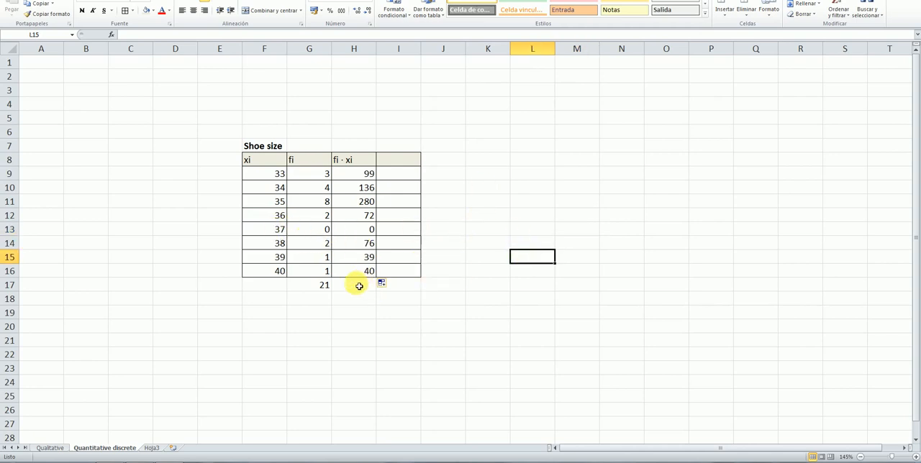
Copy the sum formula from G17 across row 17 to H17 and I17
left_click(364, 290)
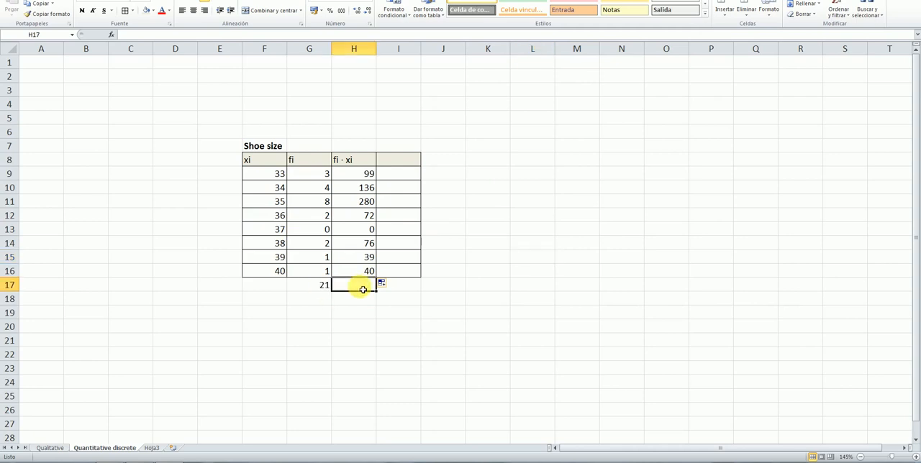
left_click(360, 300)
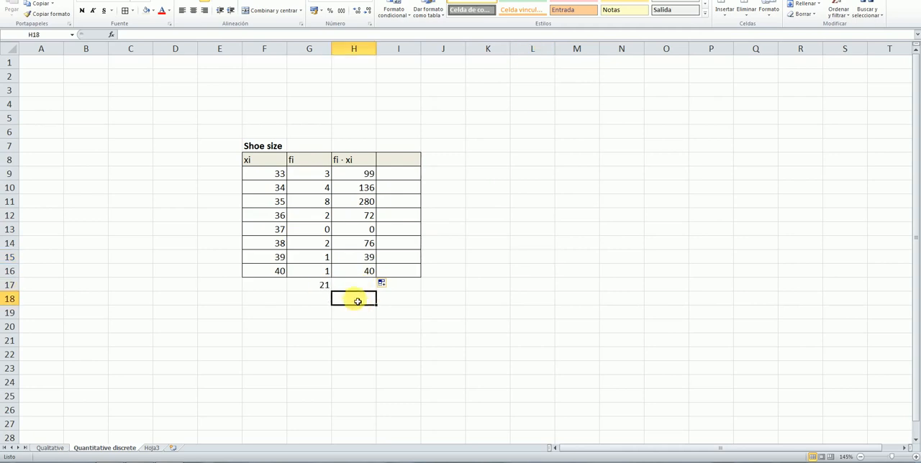
left_click(324, 287)
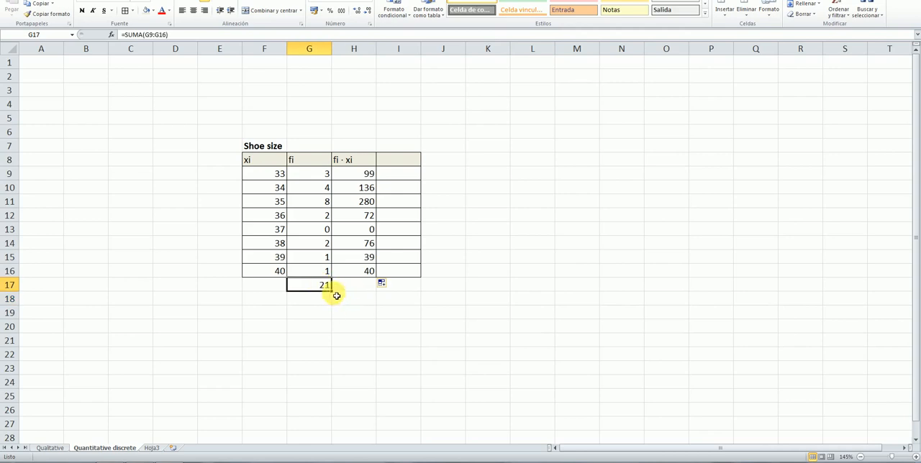
left_click_drag(333, 295, 411, 294)
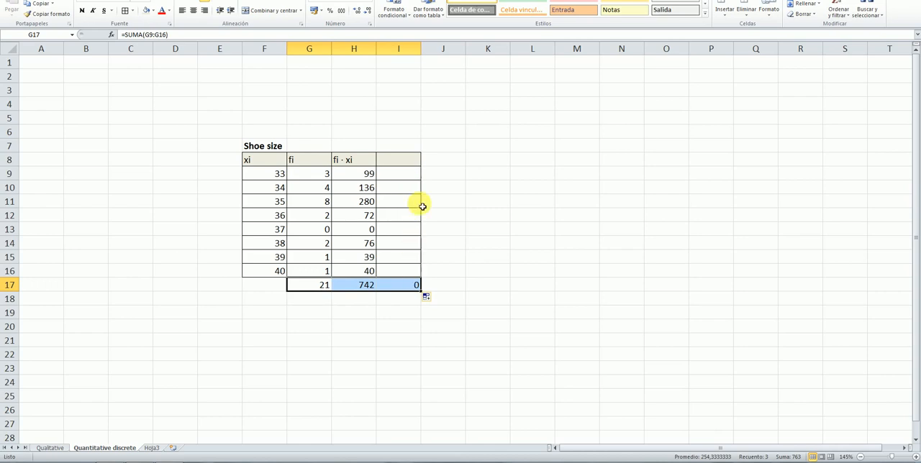
left_click(412, 287)
left_click(487, 285)
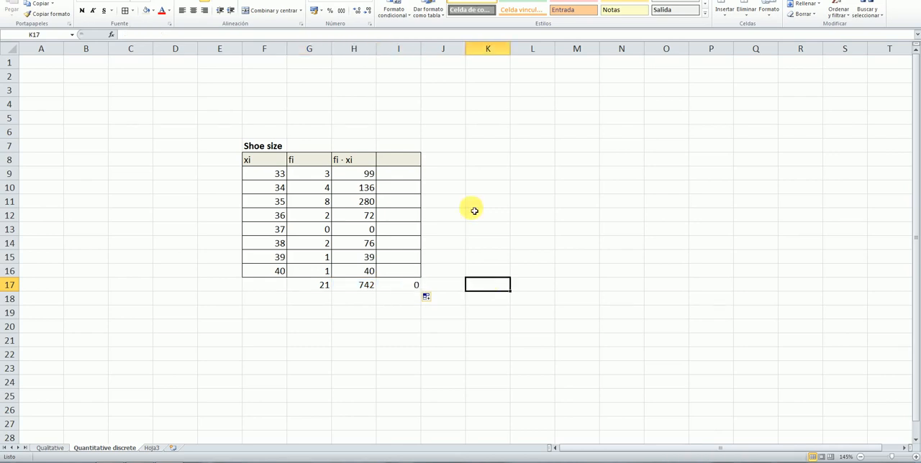
Add the column header fi · xi^2 in I8 and enter the formula =F9*H9 in I9
left_click(403, 160)
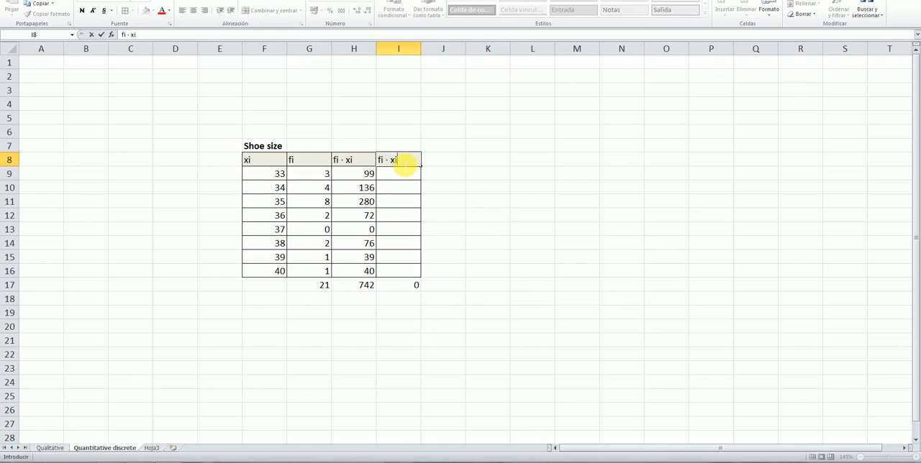
left_click(497, 172)
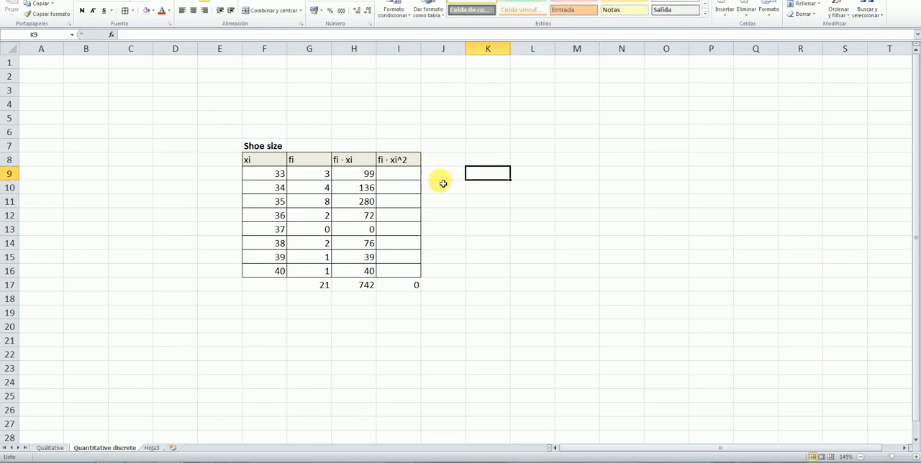
left_click(404, 178)
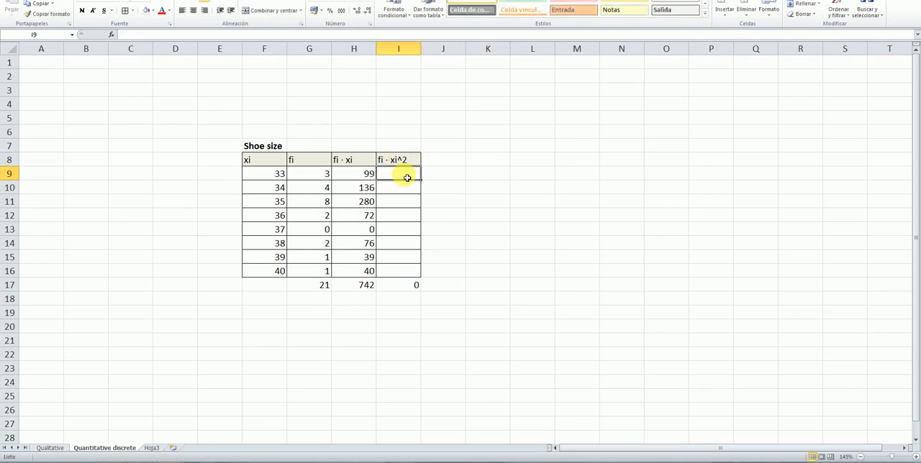
double_click(408, 178)
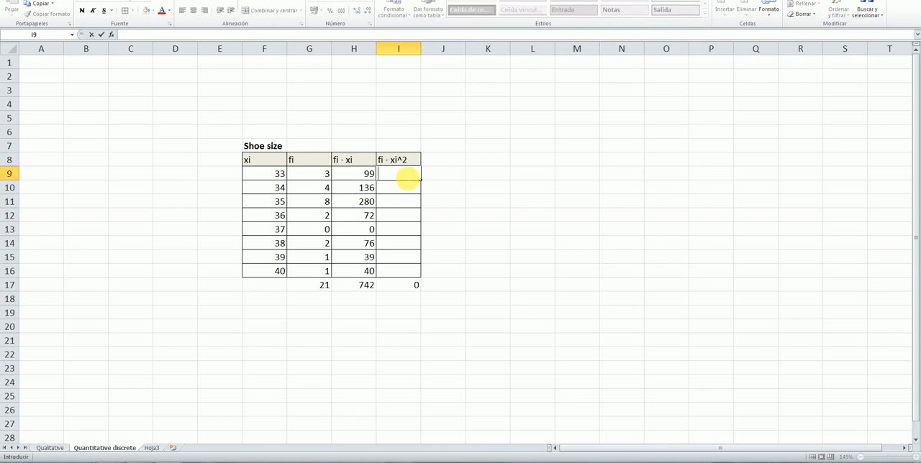
type("=")
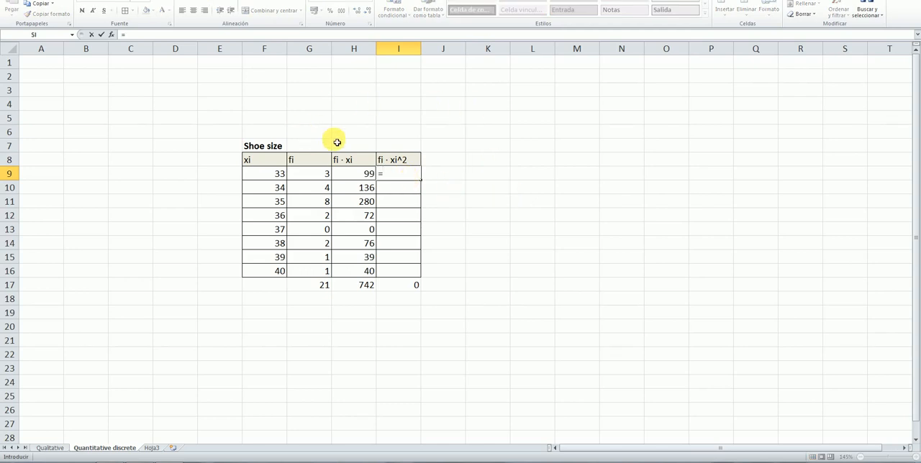
left_click(281, 176)
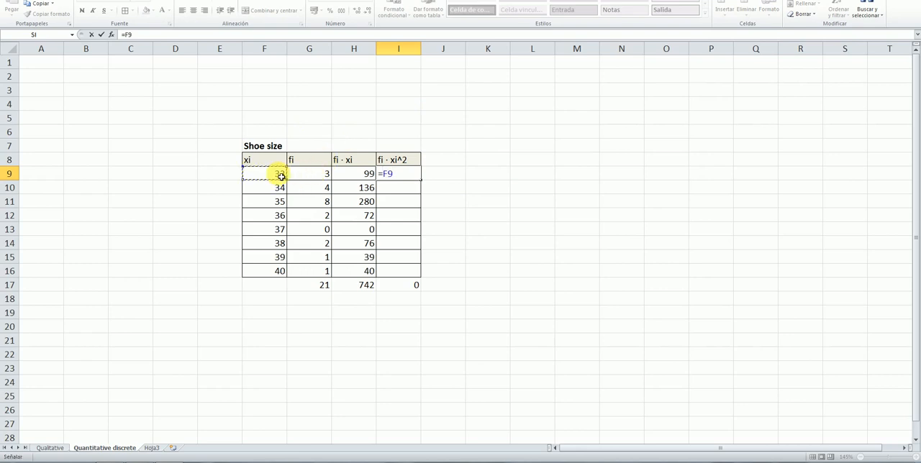
type("*")
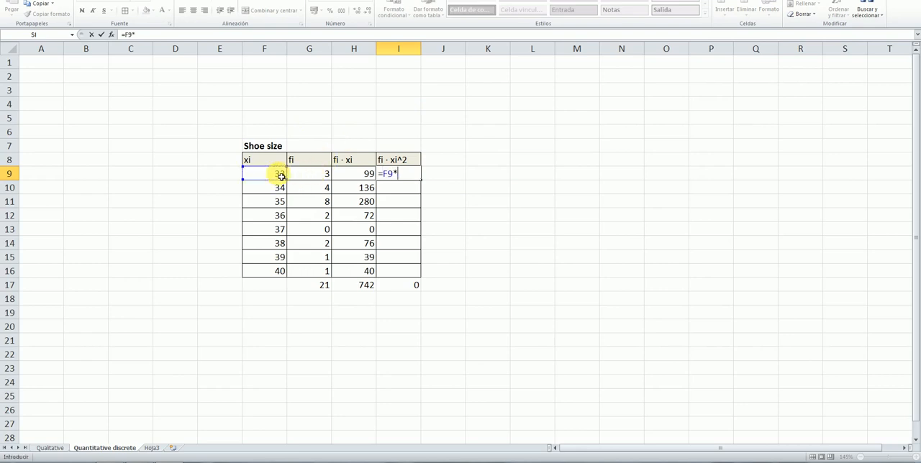
left_click(360, 178)
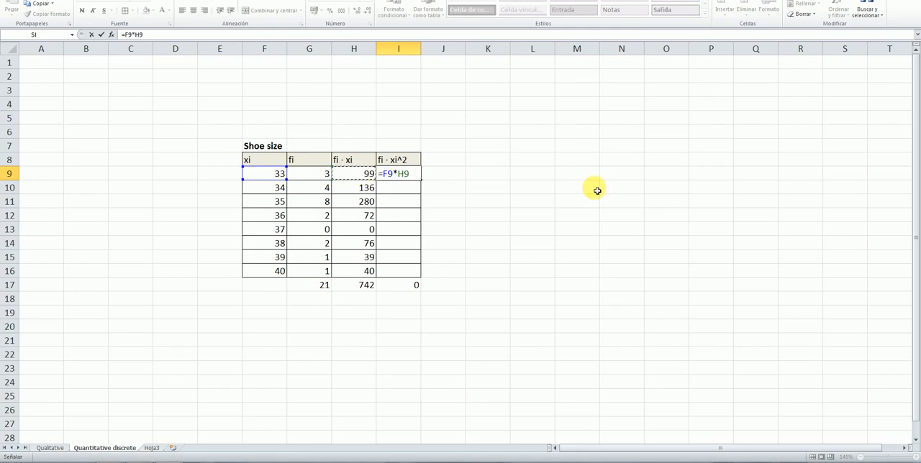
key("Return")
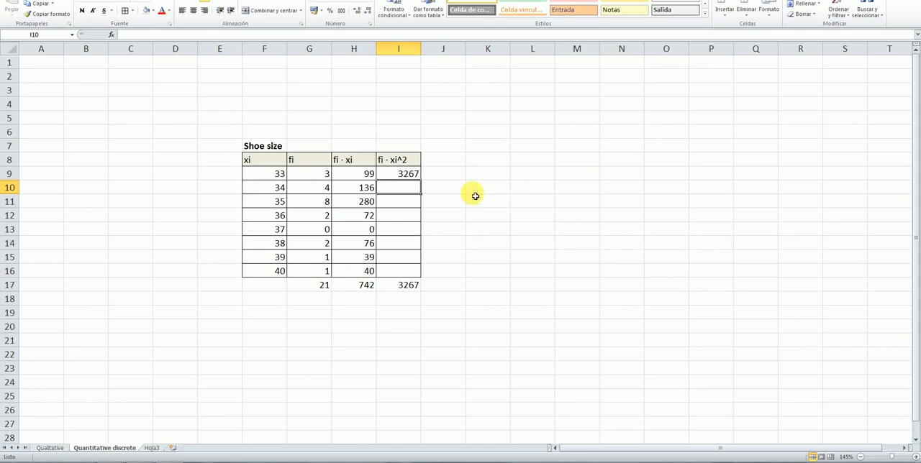
Fill the fi · xi^2 formula from I9 down through I16 and check the formulas in I9, I16 and I17
left_click(408, 176)
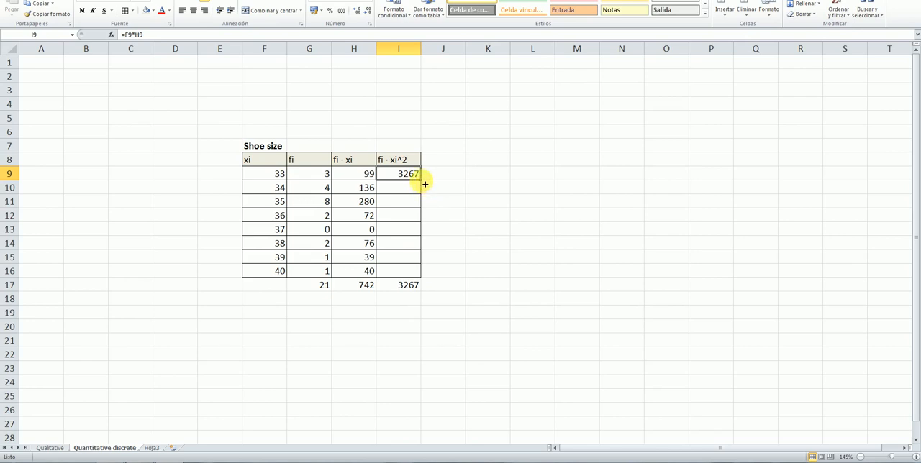
left_click_drag(425, 186, 425, 273)
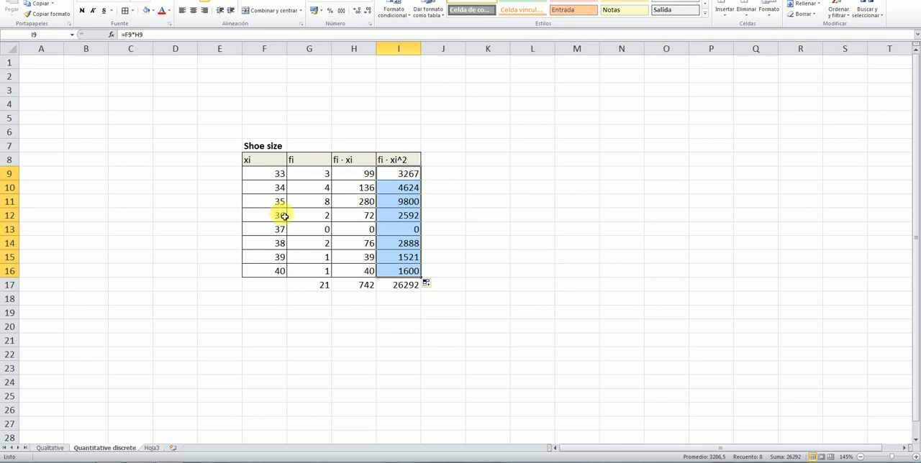
left_click(407, 290)
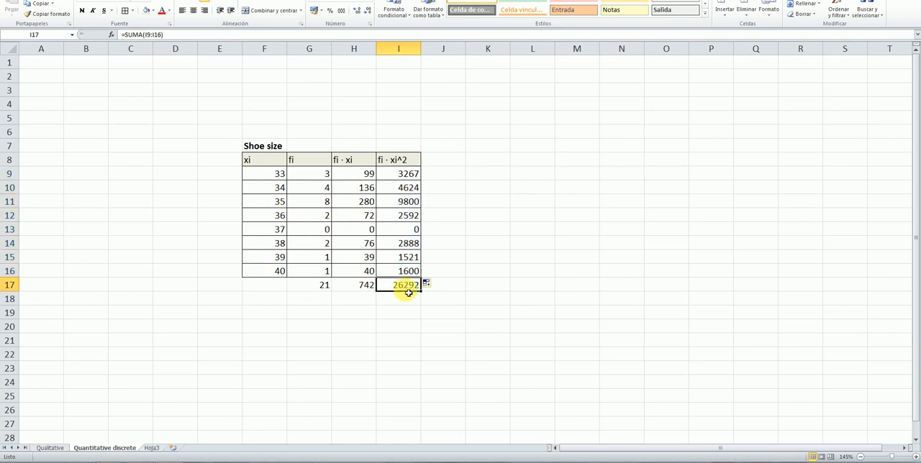
left_click(530, 257)
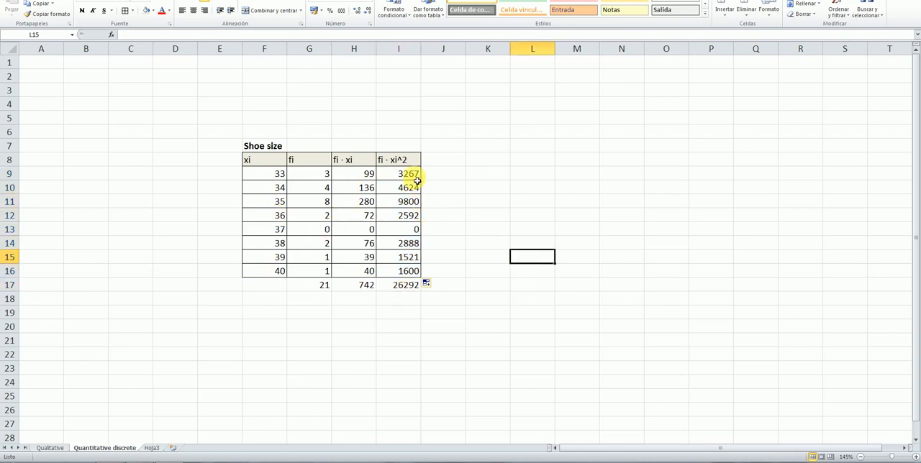
left_click(407, 288)
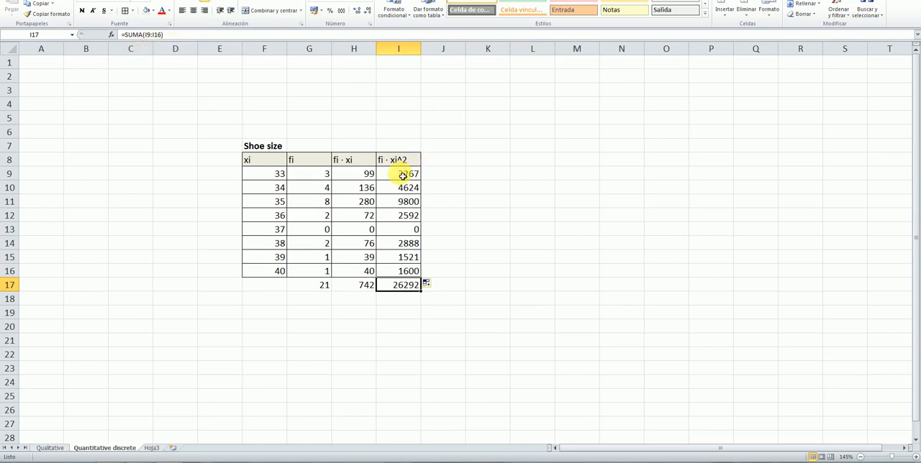
left_click(403, 176)
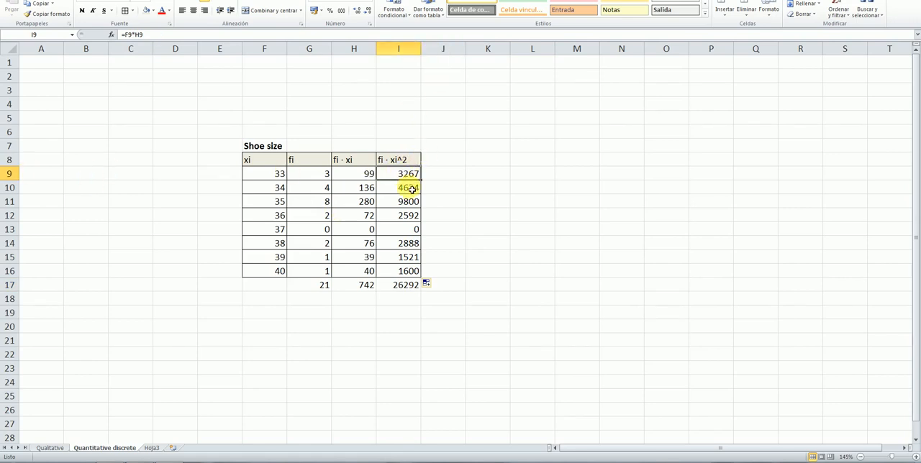
left_click(409, 273)
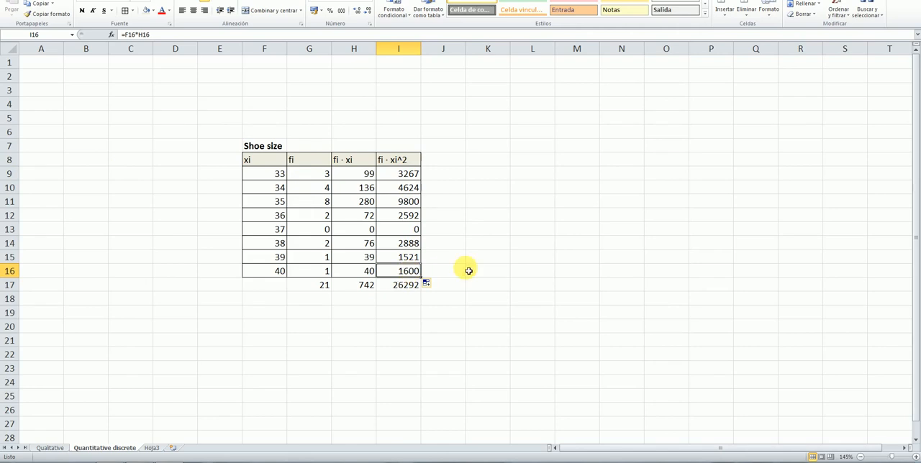
left_click(537, 257)
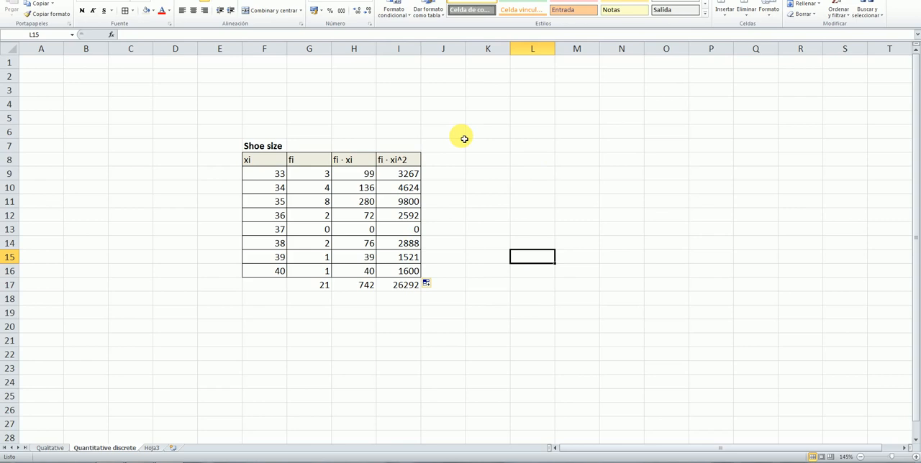
Label L8 as Mean and calculate the mean in M8 with the formula =H17/G17
left_click(522, 164)
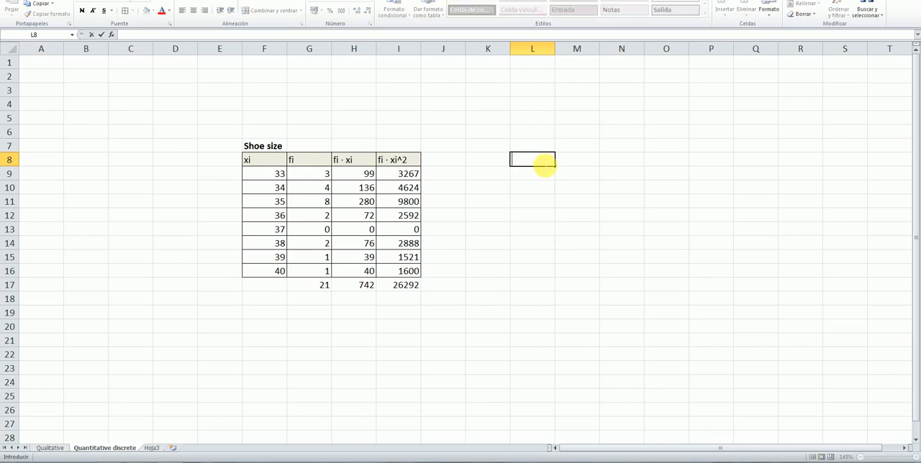
type("Mean")
left_click(583, 164)
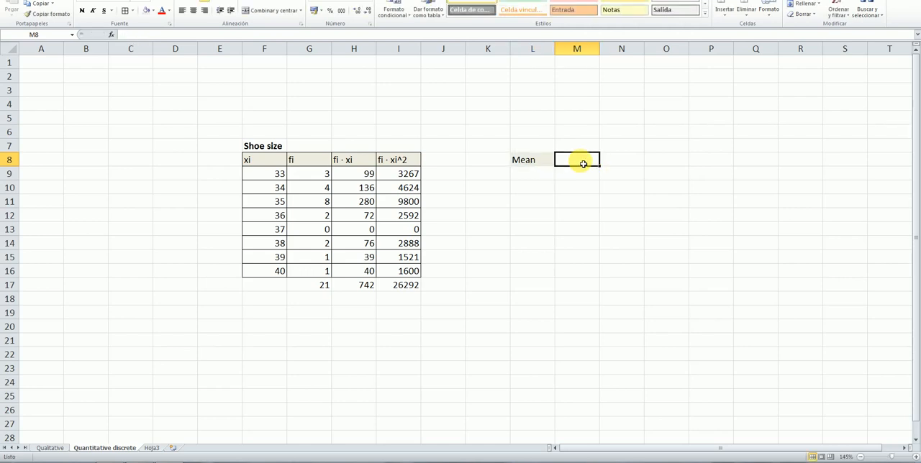
type("=")
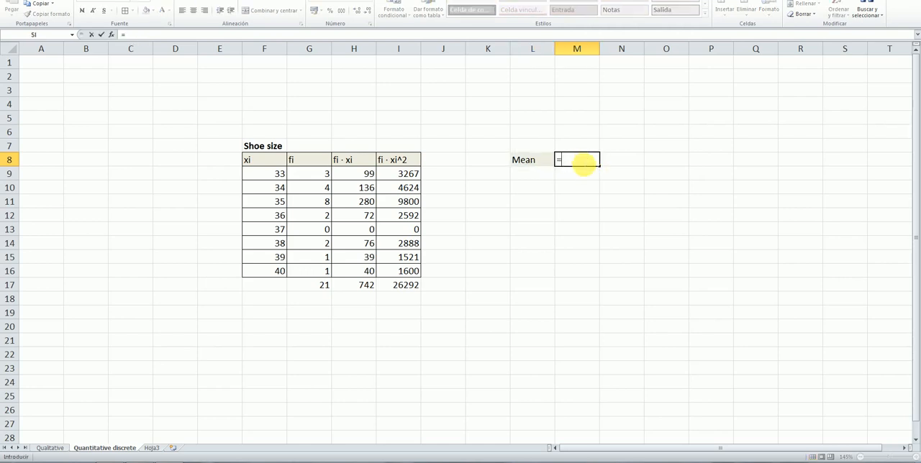
left_click(361, 288)
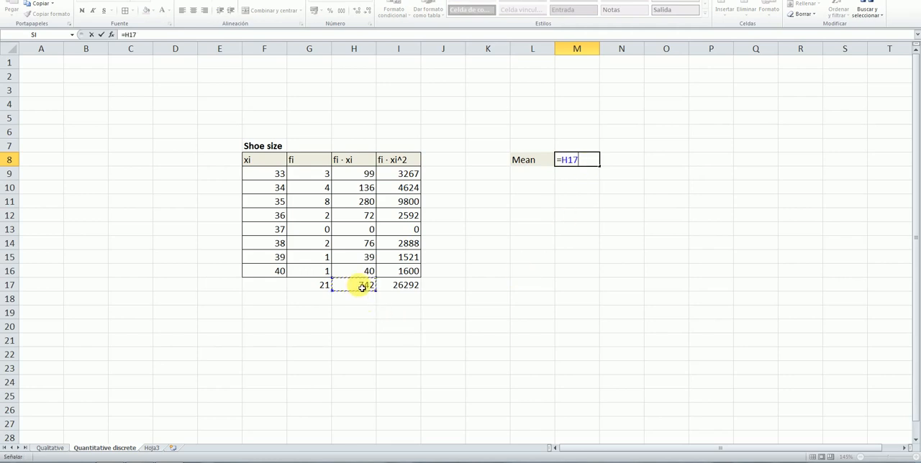
type("/")
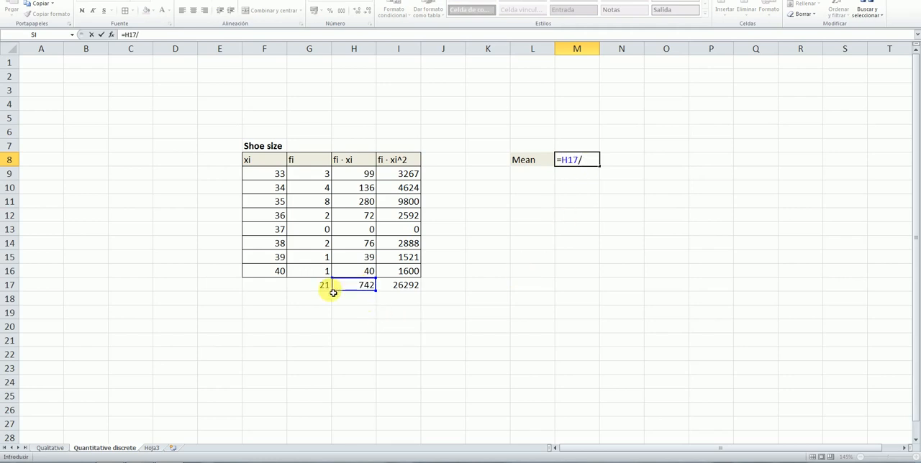
left_click(316, 290)
key("Return")
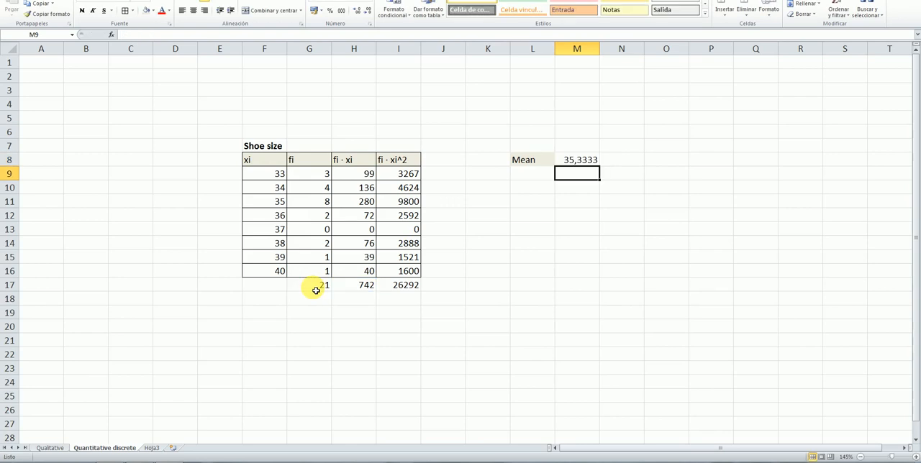
left_click(591, 228)
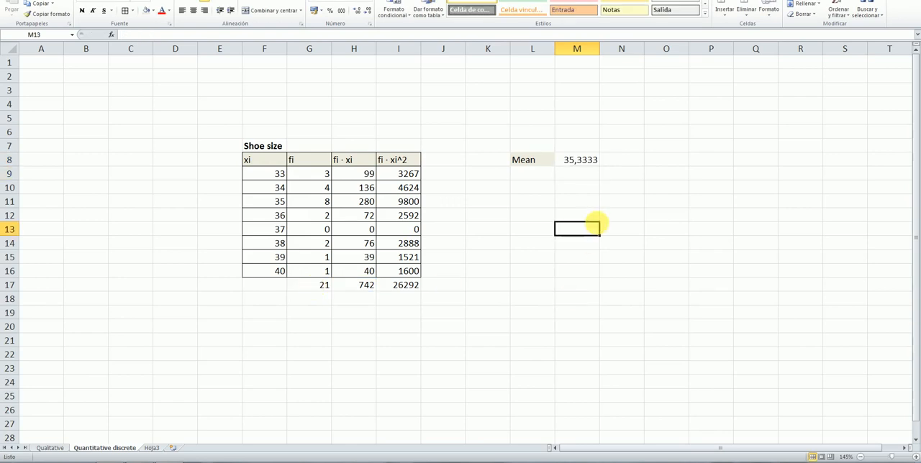
Label cell L10 as stand dev, below the Mean label
left_click(537, 189)
type("sta")
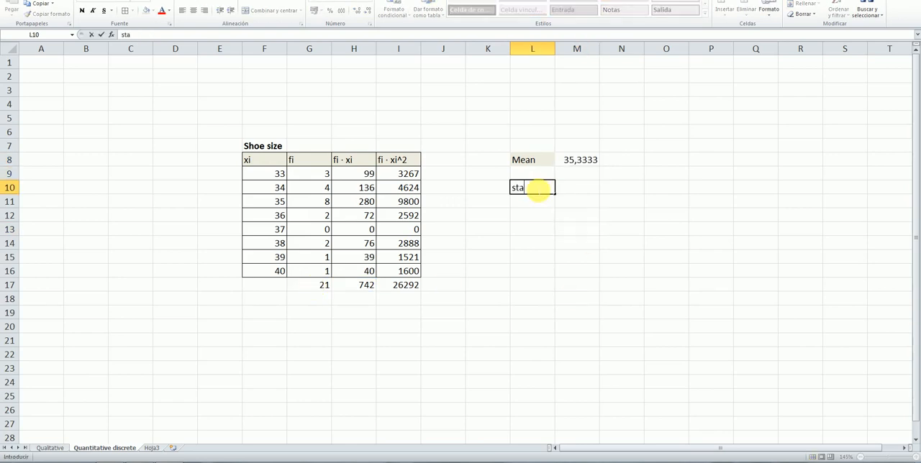
type("nd dev")
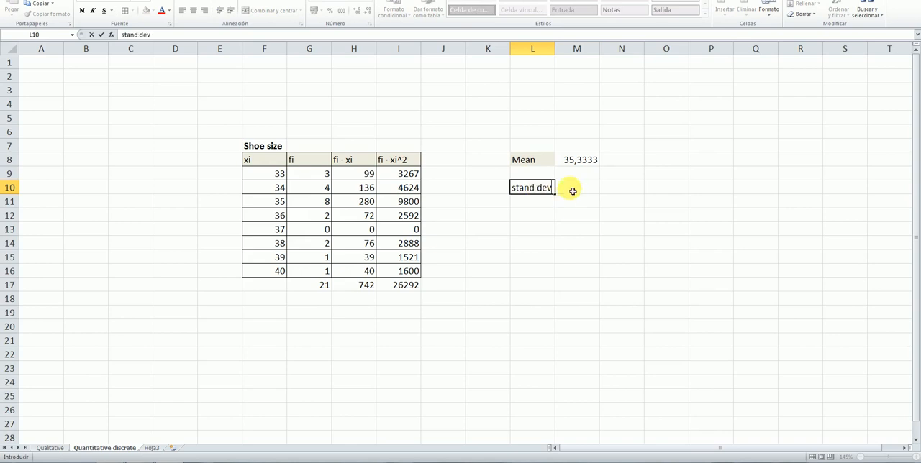
Calculate the standard deviation in M10 with the formula =RAIZ(I17/G17-M8^2)
left_click(574, 191)
double_click(573, 192)
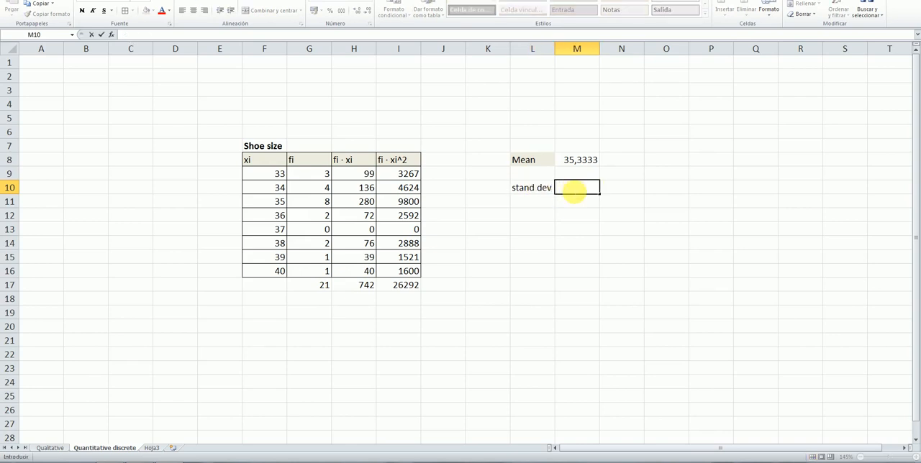
type("=")
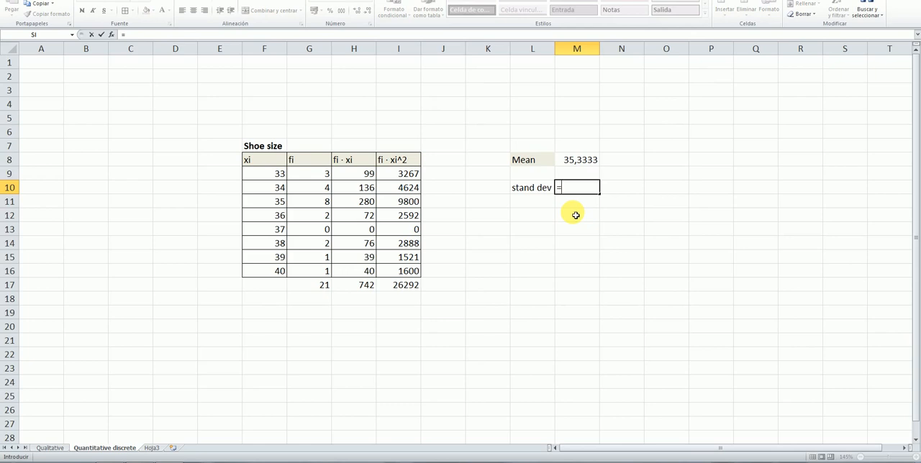
type("rai")
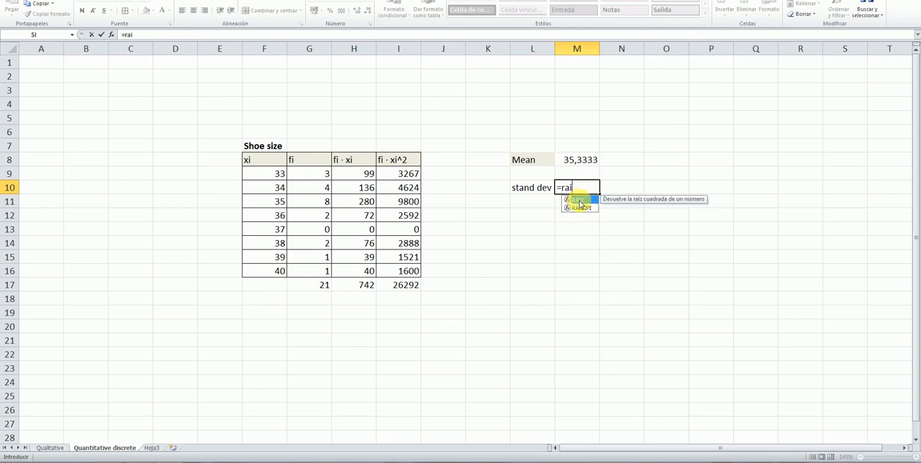
double_click(580, 203)
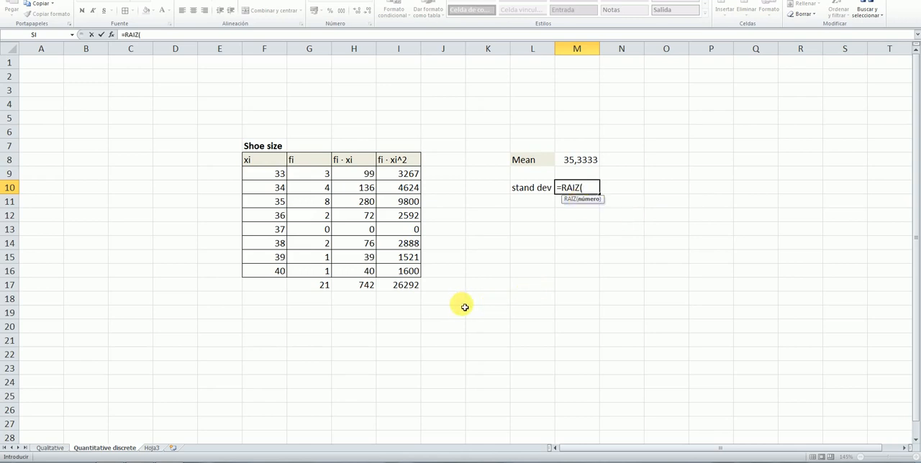
left_click(410, 288)
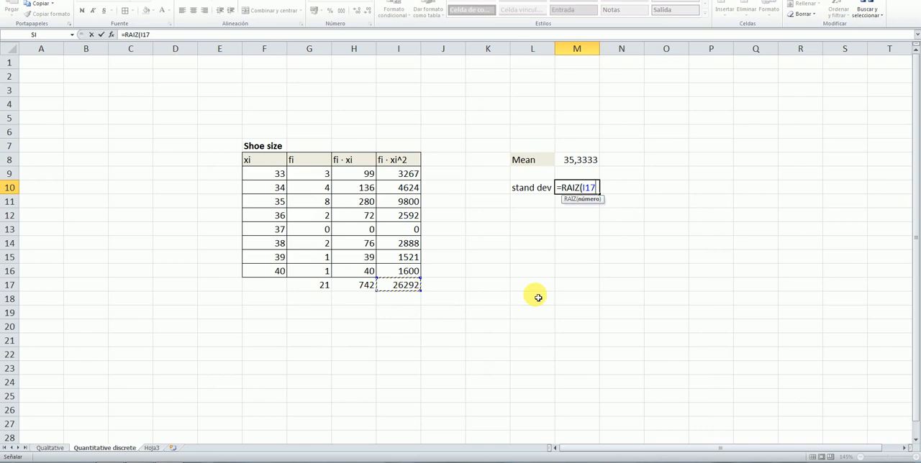
type("/")
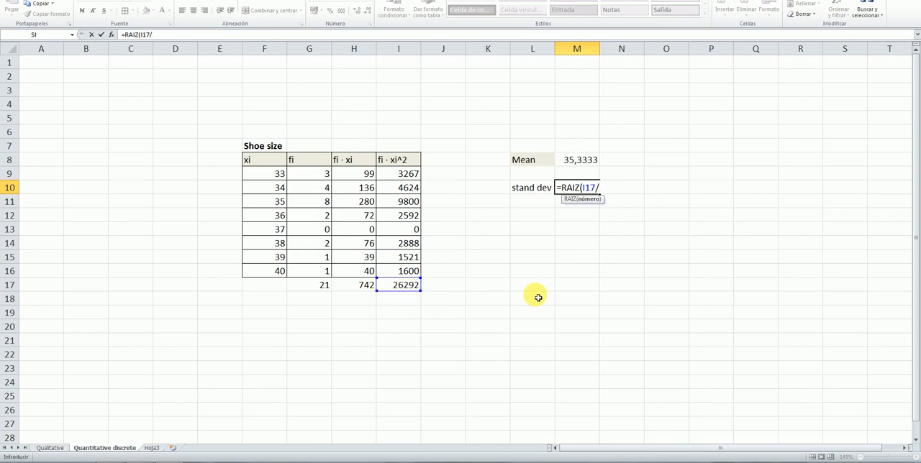
left_click(310, 288)
type("-")
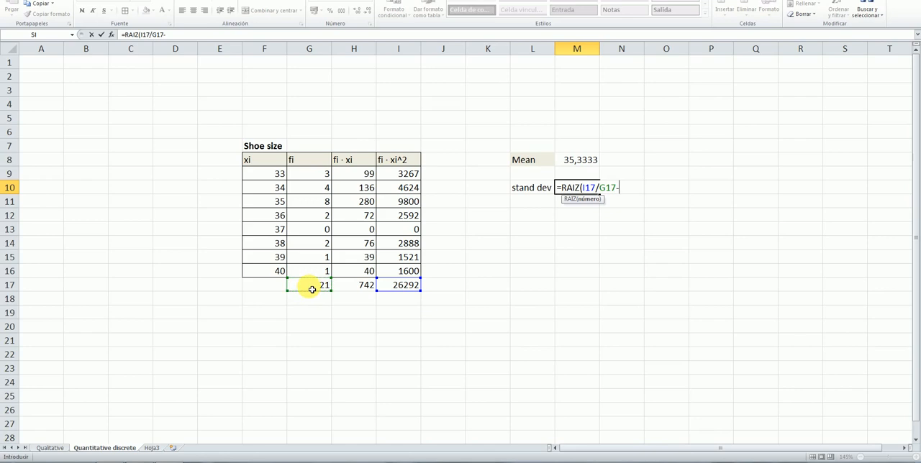
left_click(571, 163)
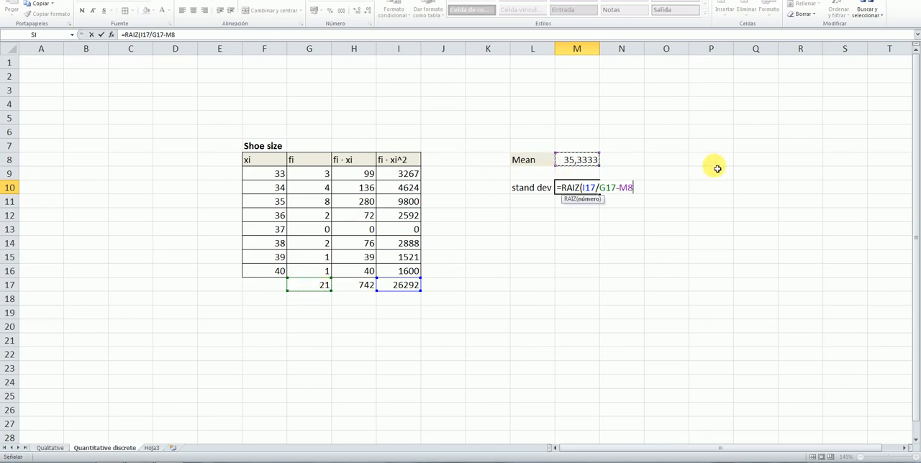
type("^2")
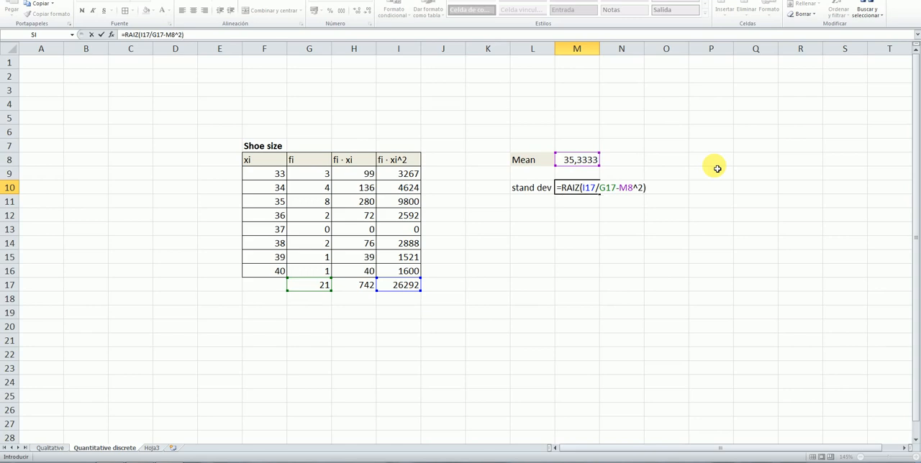
key("Return")
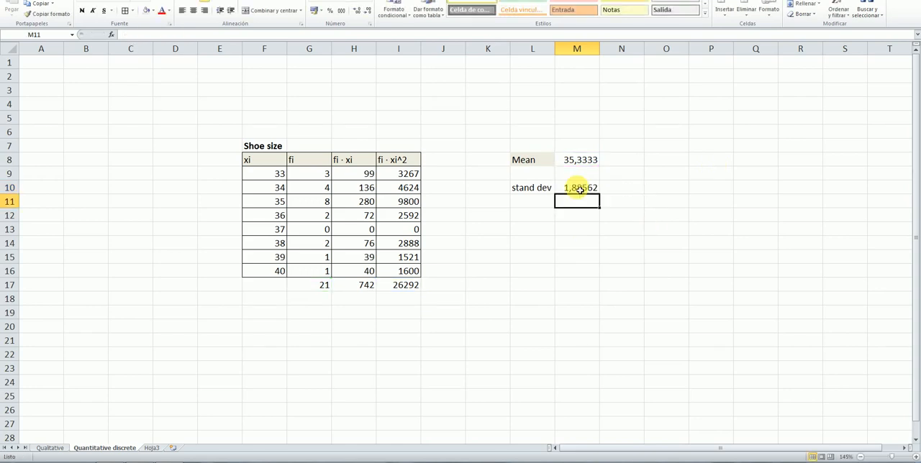
Label L12 as C. V. and calculate the coefficient of variation in M12 with the formula =M10/M8
left_click(543, 220)
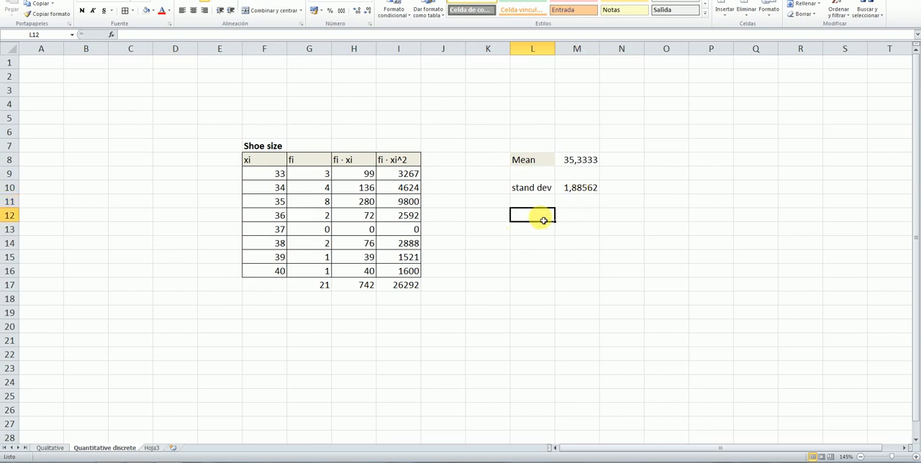
type("C. V.")
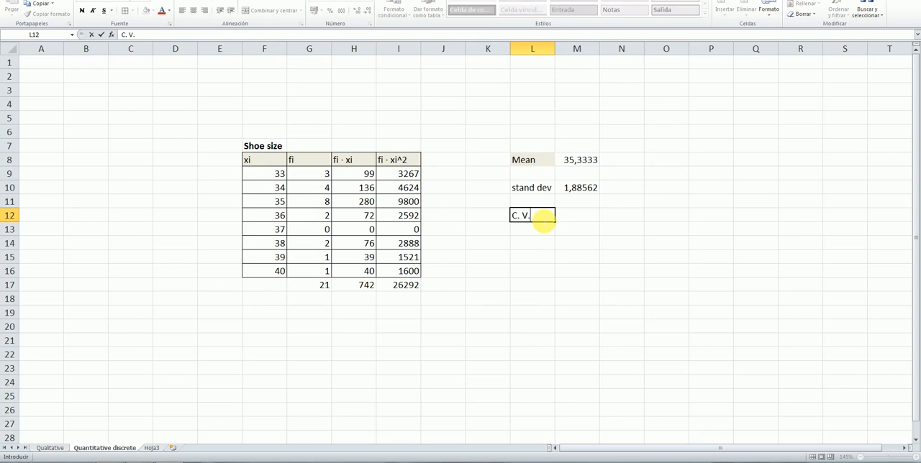
left_click(577, 217)
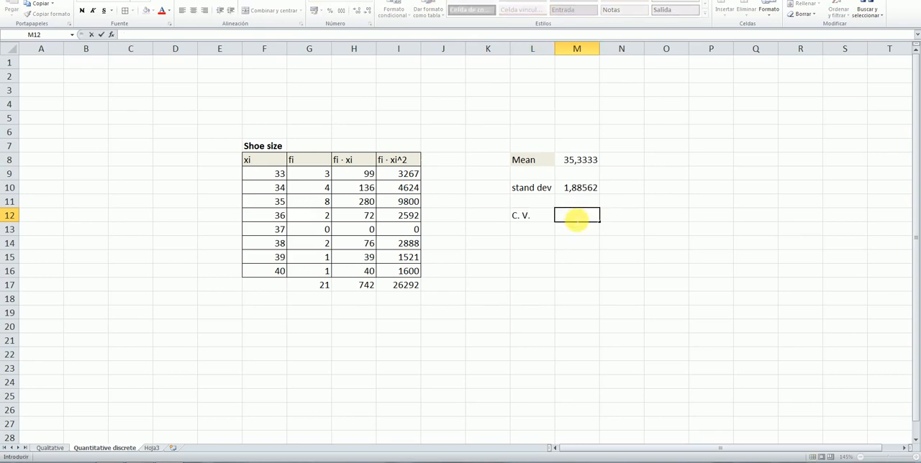
type("=")
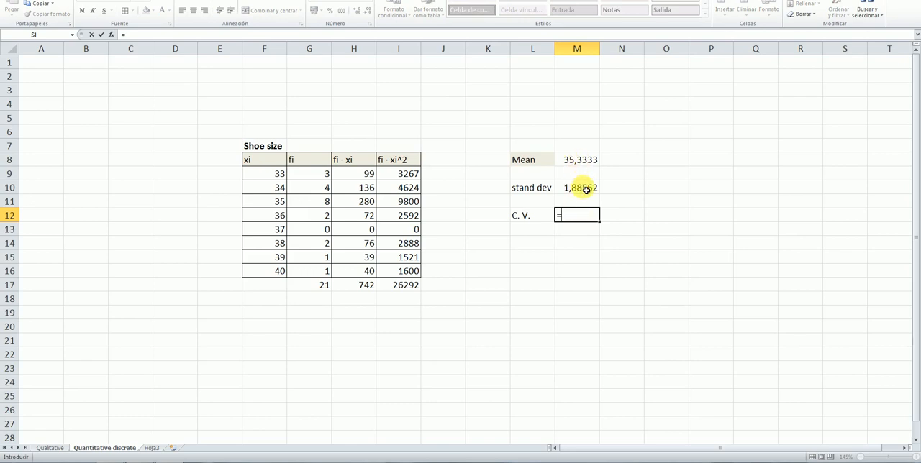
left_click(587, 189)
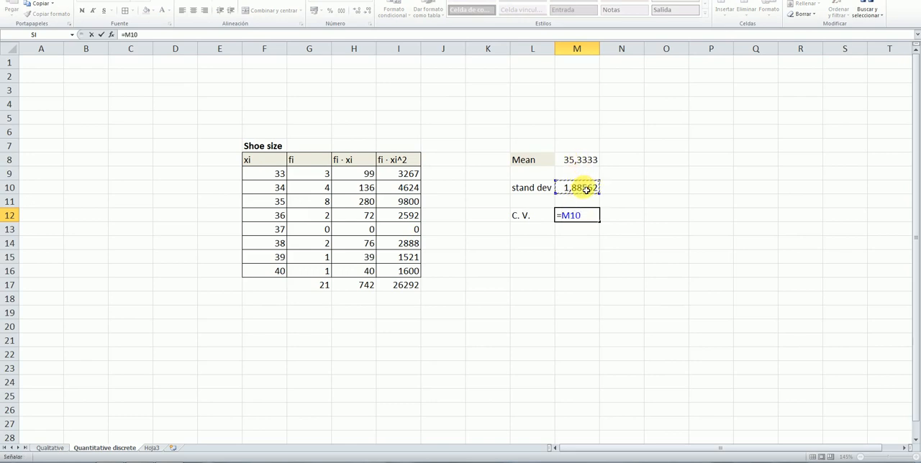
type("/")
left_click(587, 161)
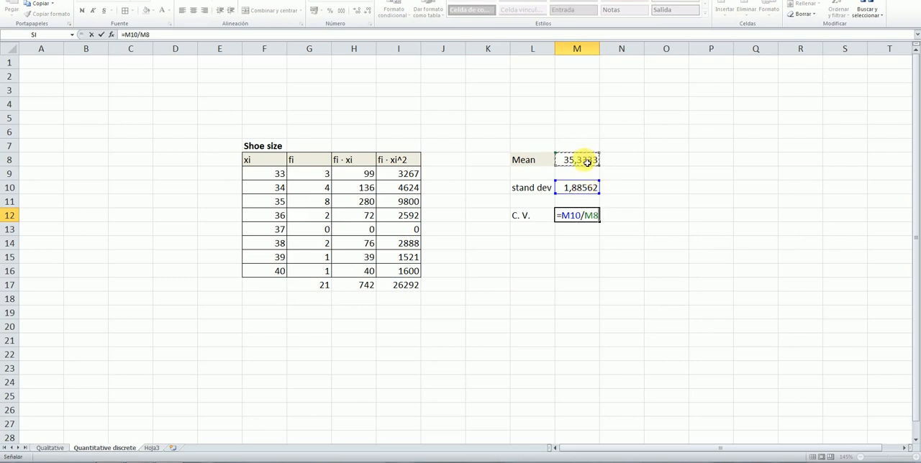
key("Return")
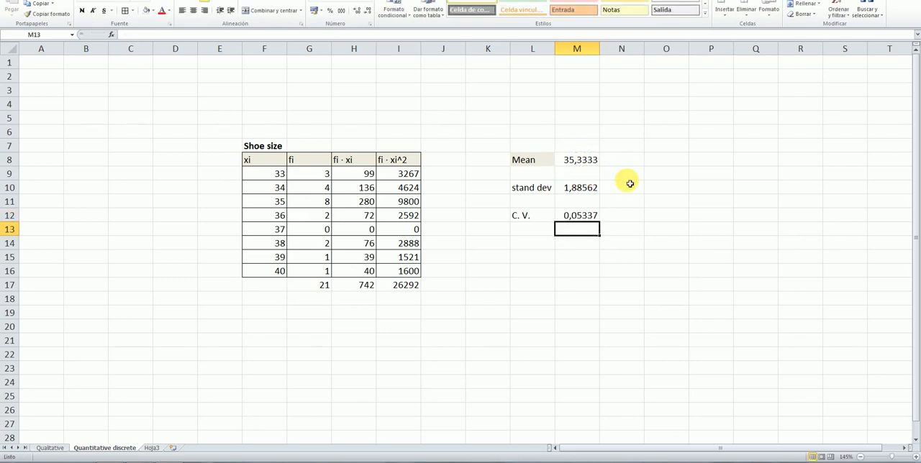
Format the coefficient of variation in M12 as a percentage
left_click(590, 215)
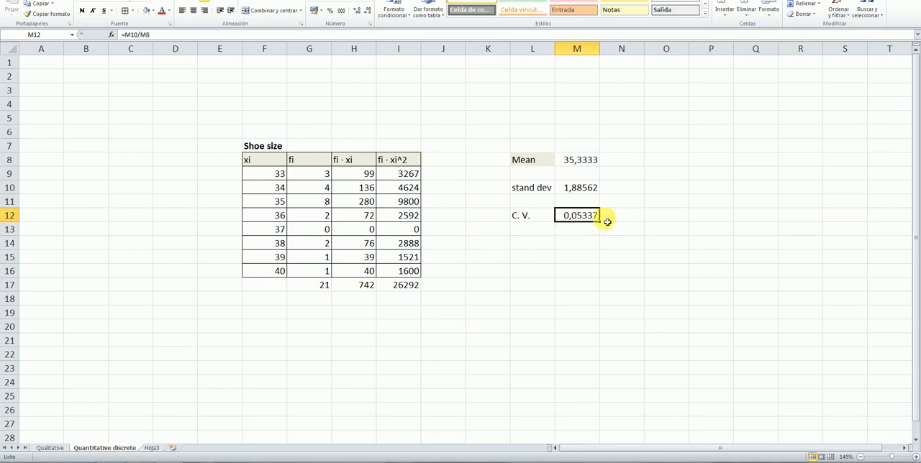
left_click(330, 11)
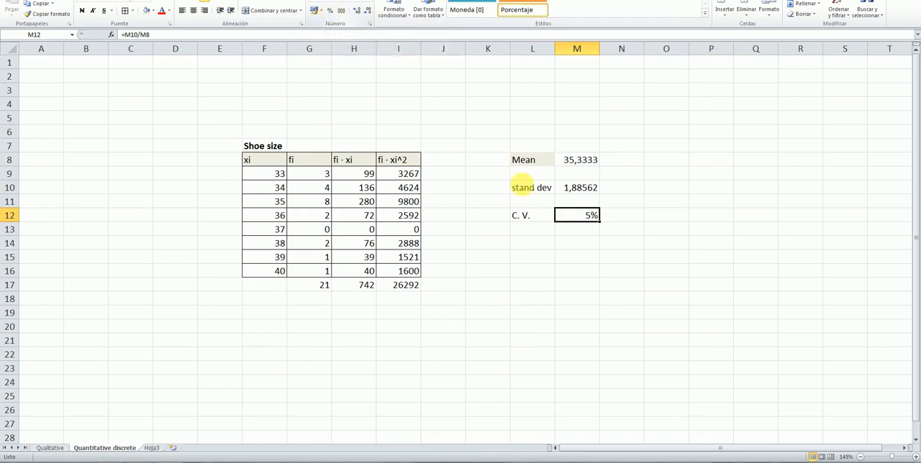
left_click(613, 270)
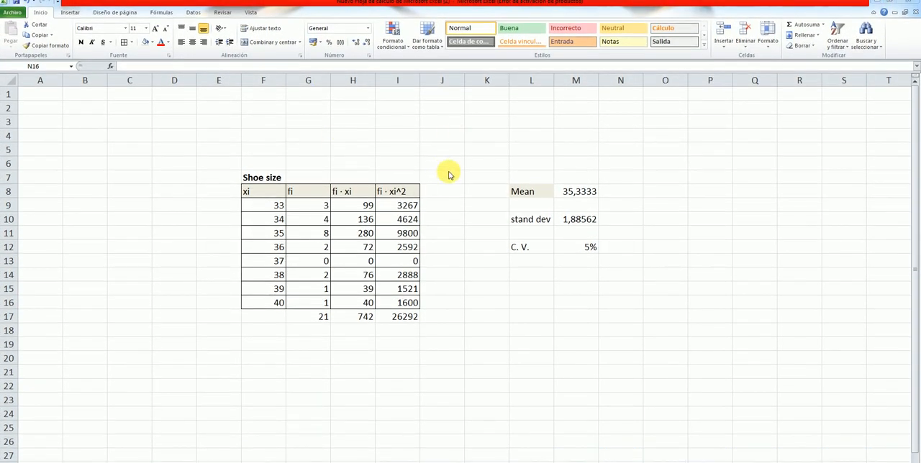
Insert a 2-D clustered column chart of the fi values in G9:G16, and place it slightly reduced below the C. V. row
left_click(320, 207)
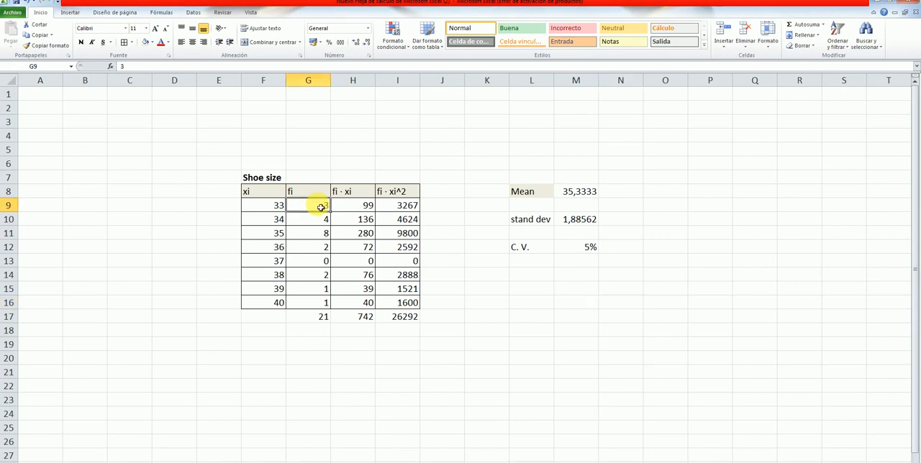
left_click_drag(320, 207, 322, 305)
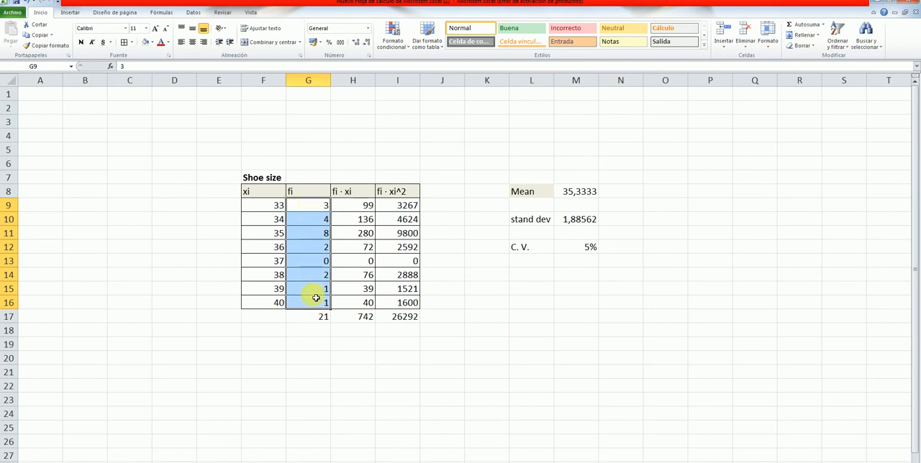
left_click(70, 13)
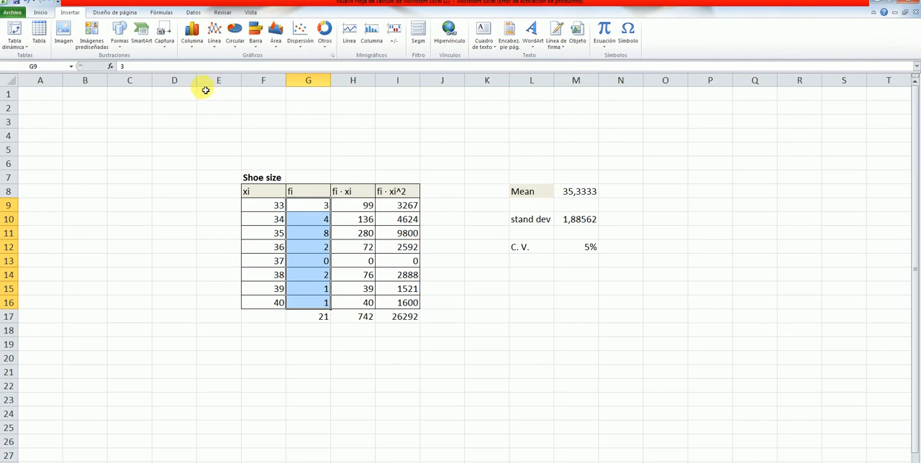
left_click(192, 40)
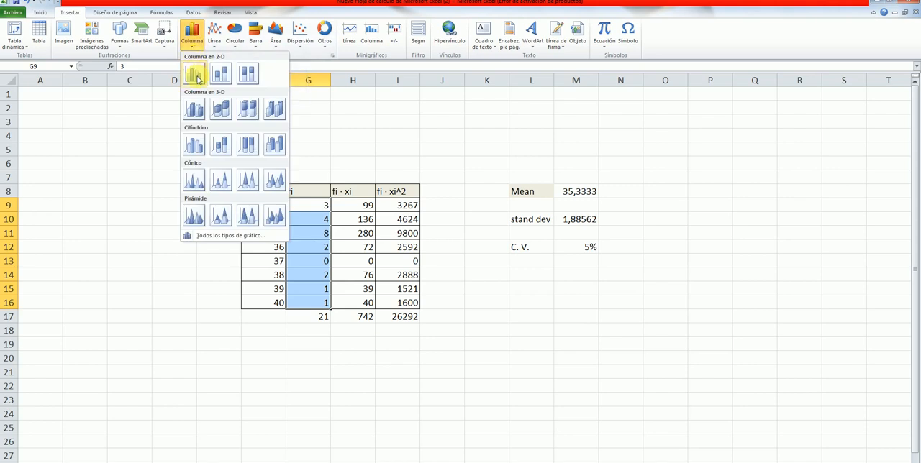
left_click(196, 74)
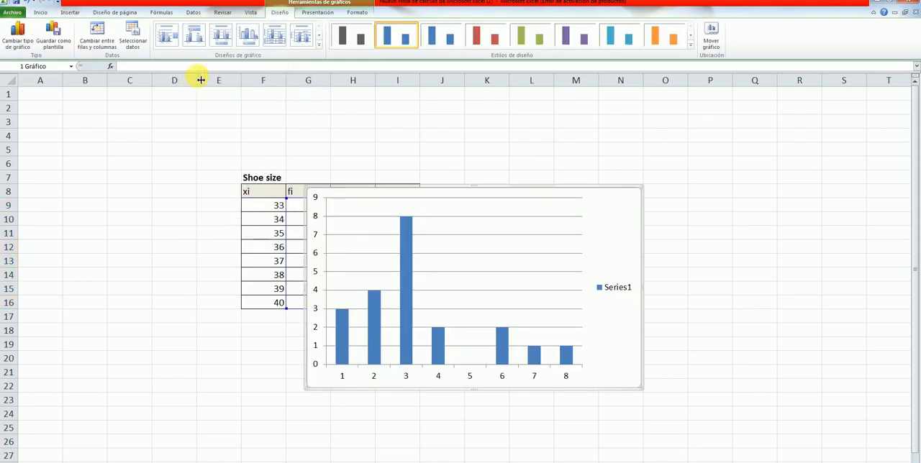
left_click_drag(608, 206, 796, 265)
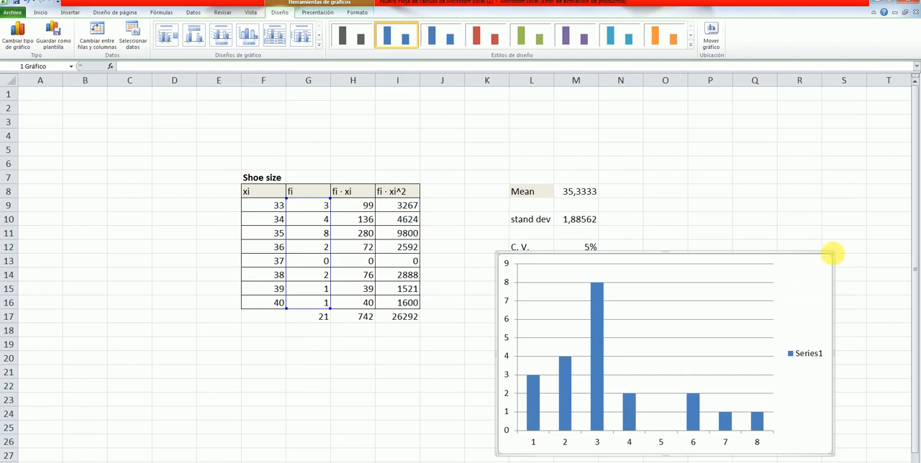
mouse_move(822, 261)
left_mouse_down()
mouse_move(787, 296)
mouse_move(864, 231)
mouse_move(827, 251)
mouse_move(813, 273)
left_mouse_up()
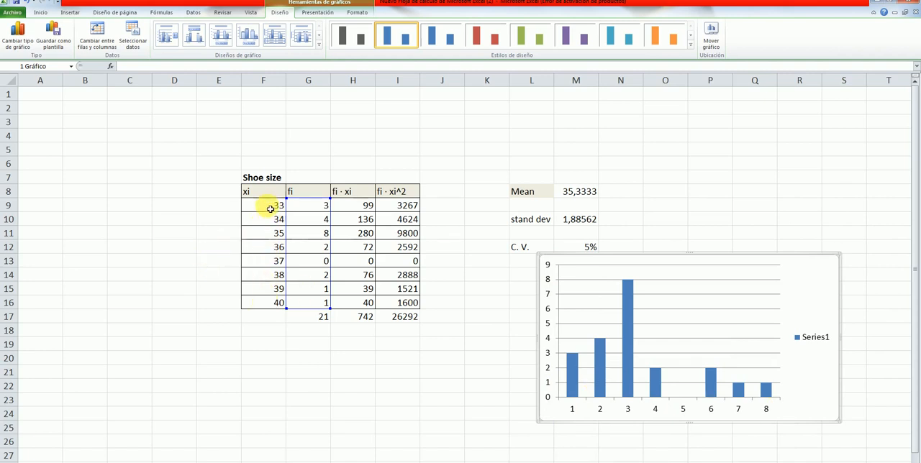
Set the column chart's horizontal axis labels to the shoe sizes in F9:F16
left_click(627, 411)
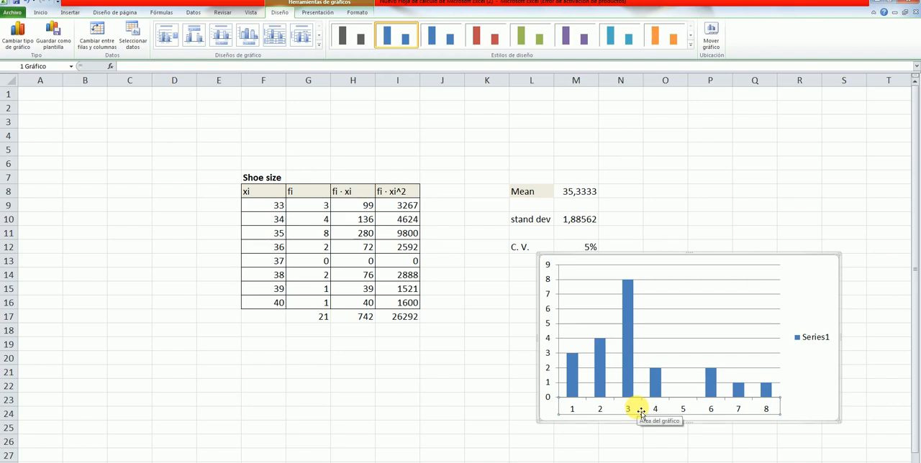
right_click(638, 411)
key("Escape")
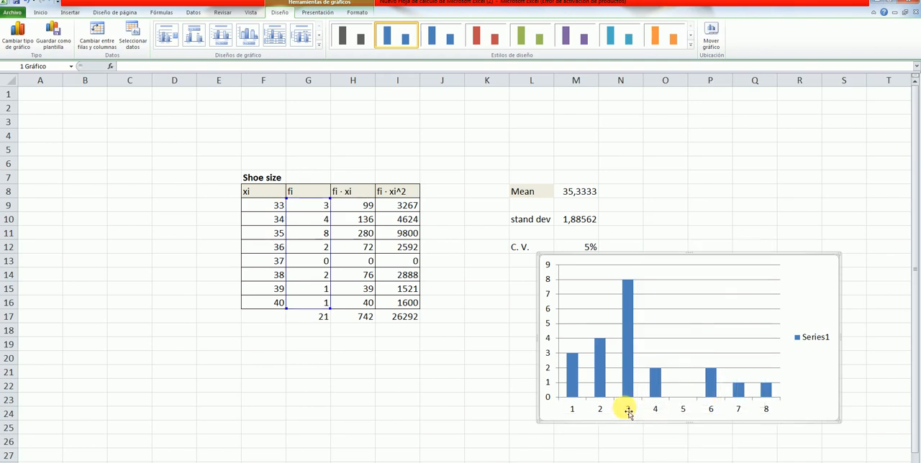
left_click(629, 411)
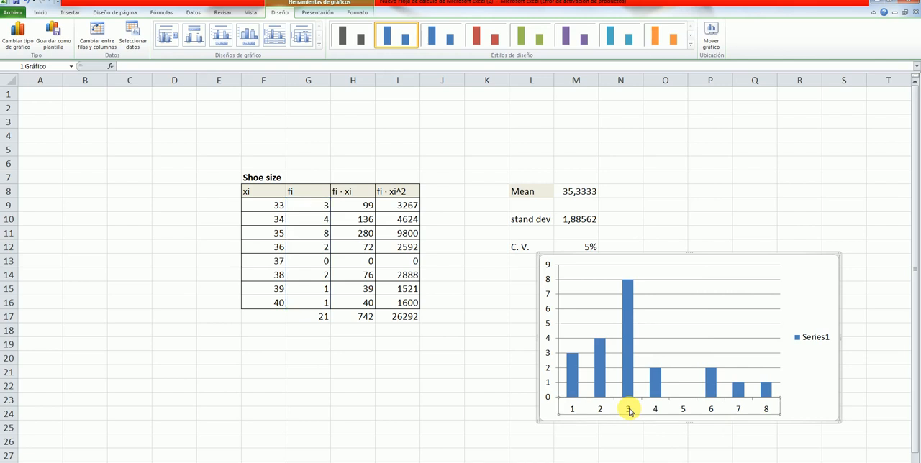
right_click(629, 411)
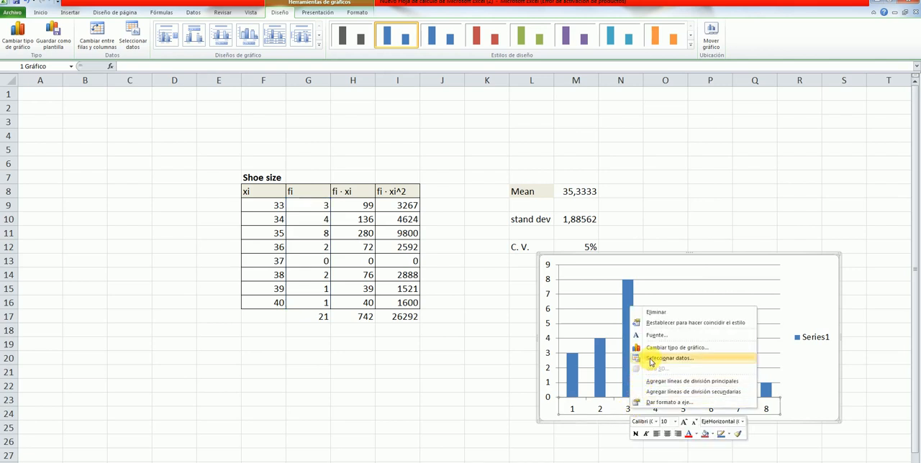
left_click(653, 358)
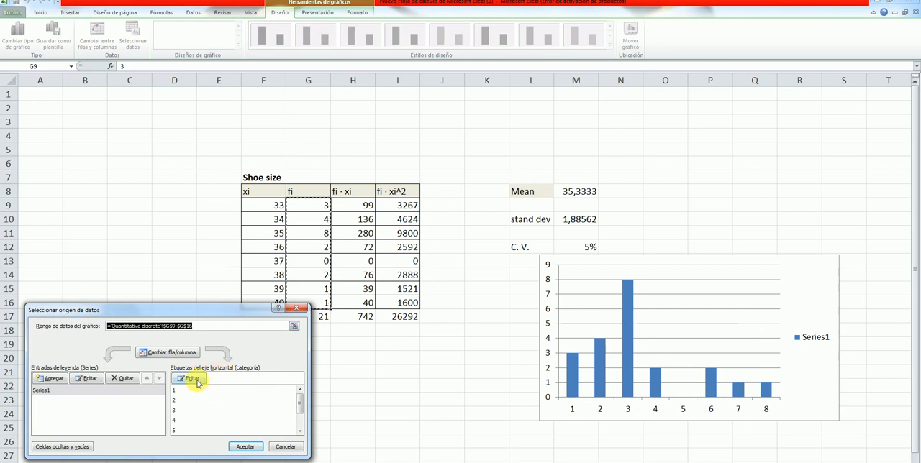
left_click(192, 380)
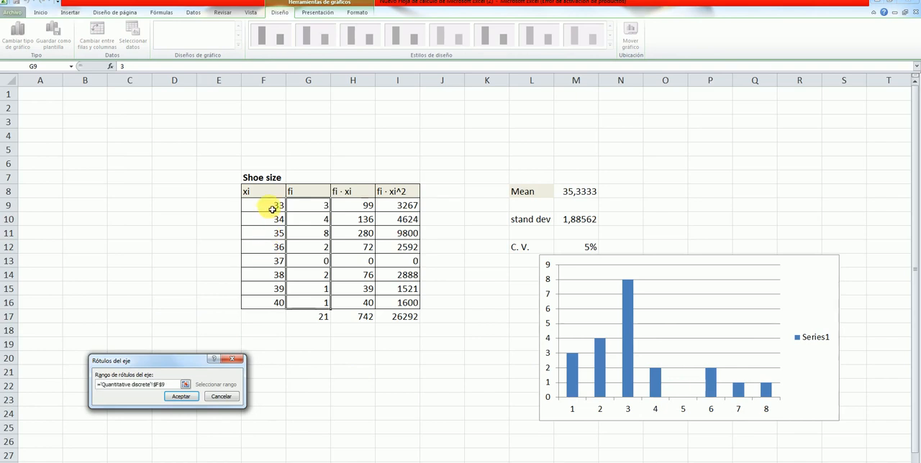
left_click_drag(272, 209, 279, 305)
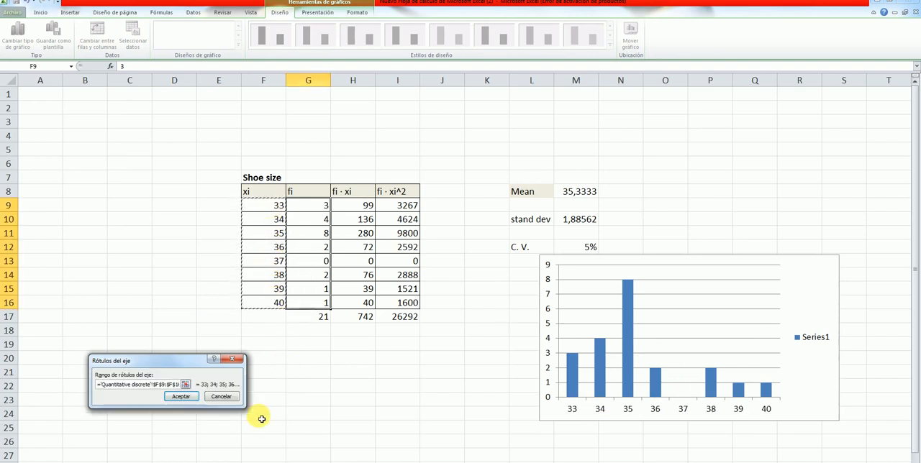
left_click(182, 397)
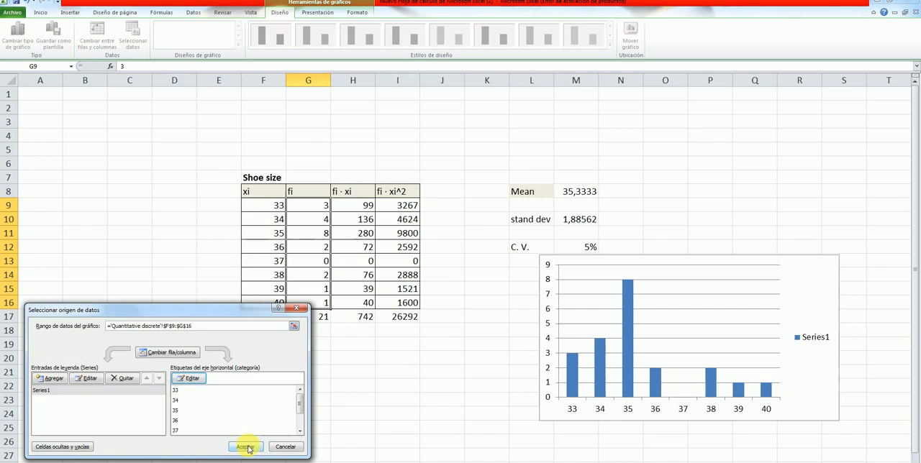
left_click(245, 447)
left_click(414, 418)
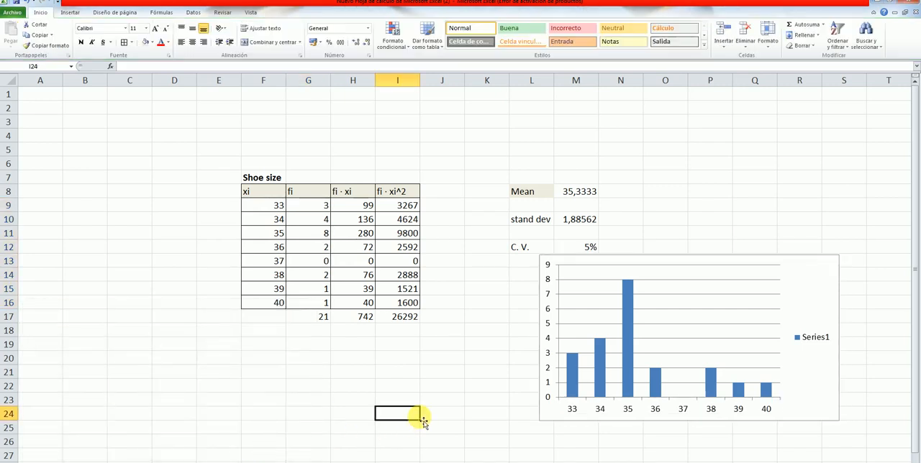